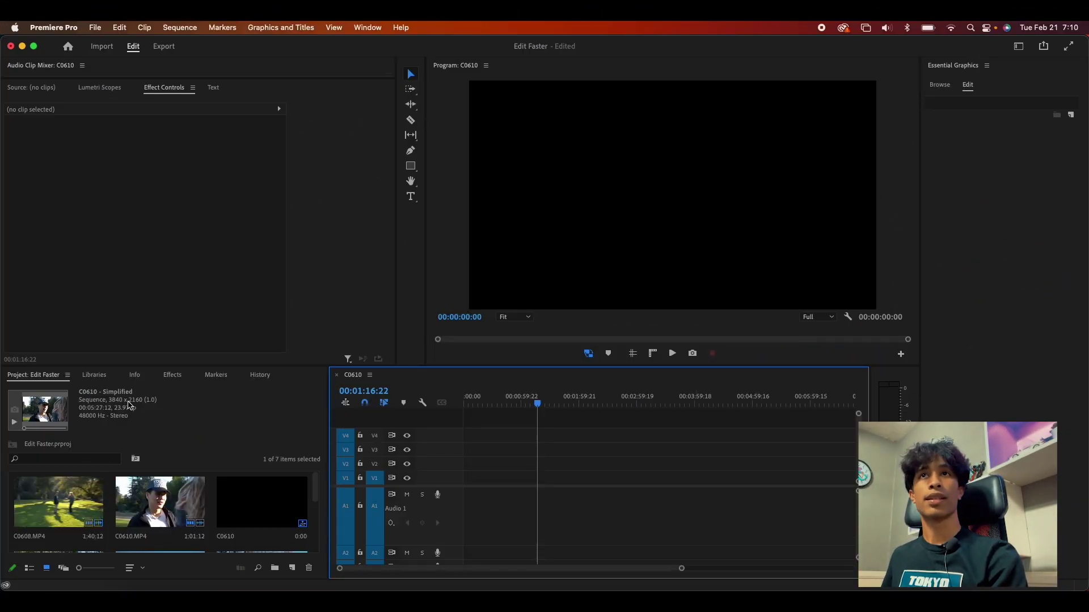
Step: Select all media items in the project and place the clips in the C0610 sequence
{"action": "left_click", "coordinate": [65, 501]}
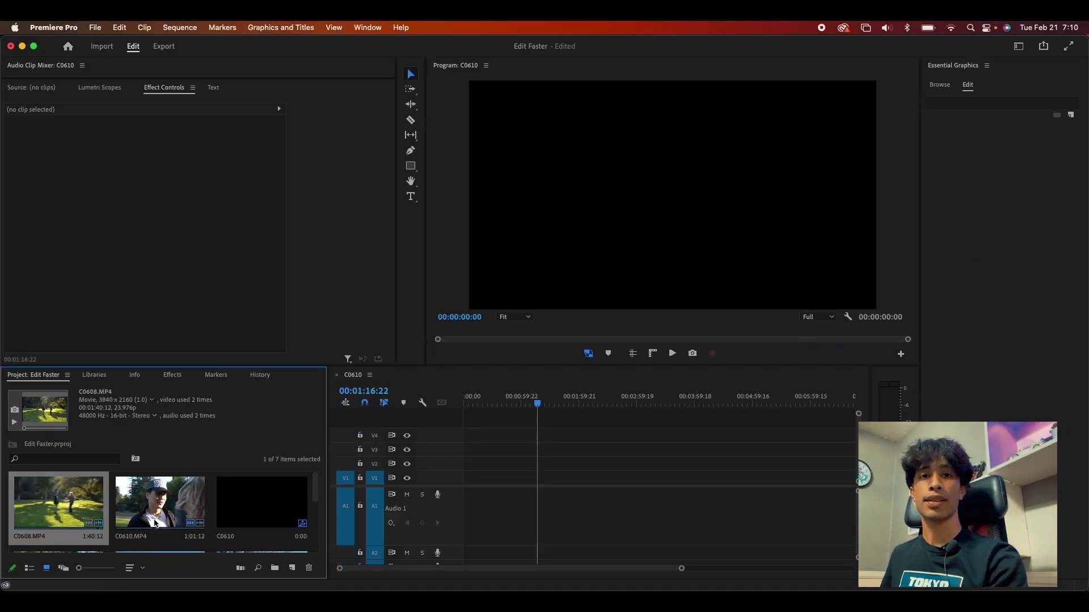
{"action": "scroll", "coordinate": [153, 517], "scroll_direction": "down", "scroll_amount": 3}
{"action": "key", "text": "super+a"}
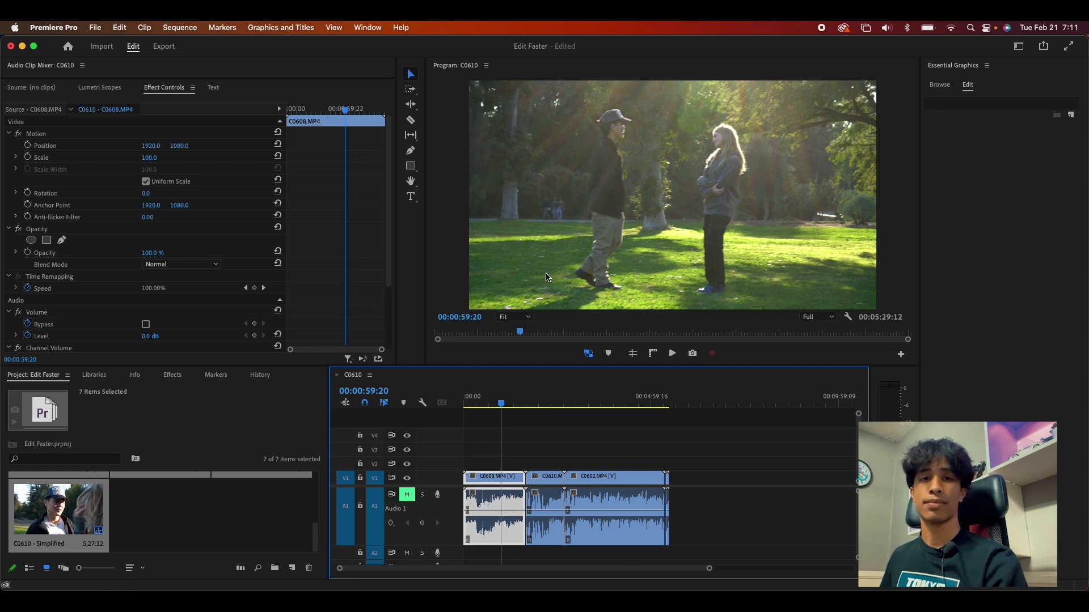
Step: Open the keyboard shortcuts editor, review the commands assigned to the keys, and close it
{"action": "left_click", "coordinate": [95, 27]}
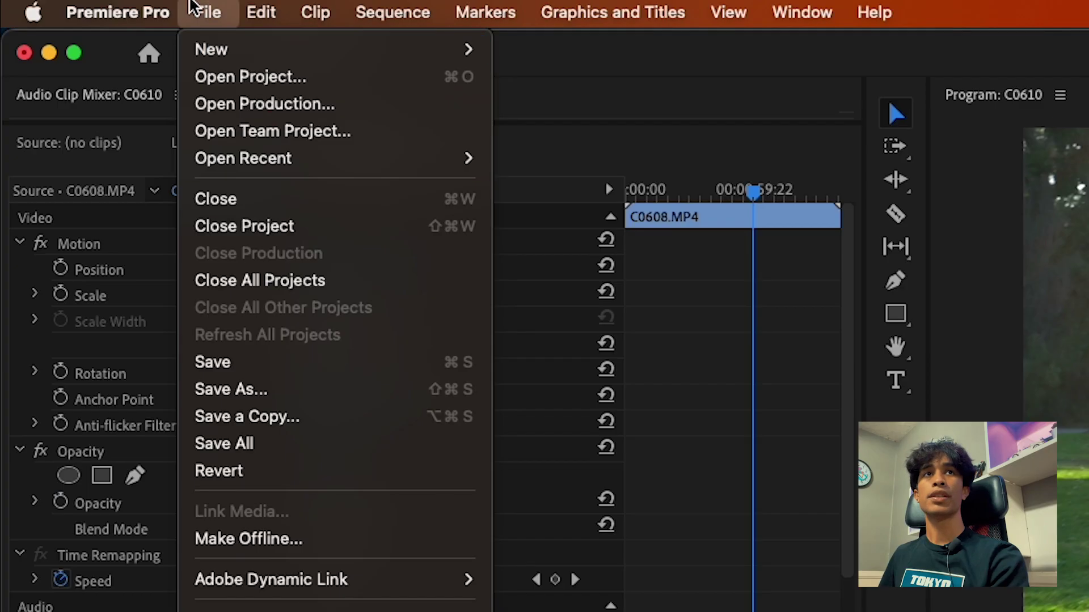
{"action": "mouse_move", "coordinate": [48, 24]}
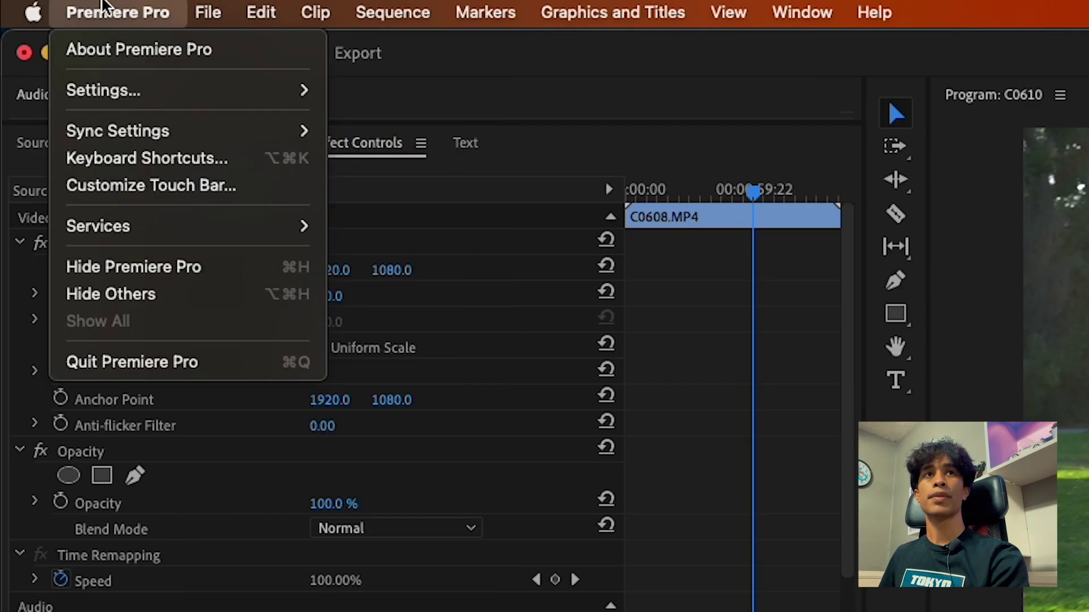
{"action": "left_click", "coordinate": [125, 159]}
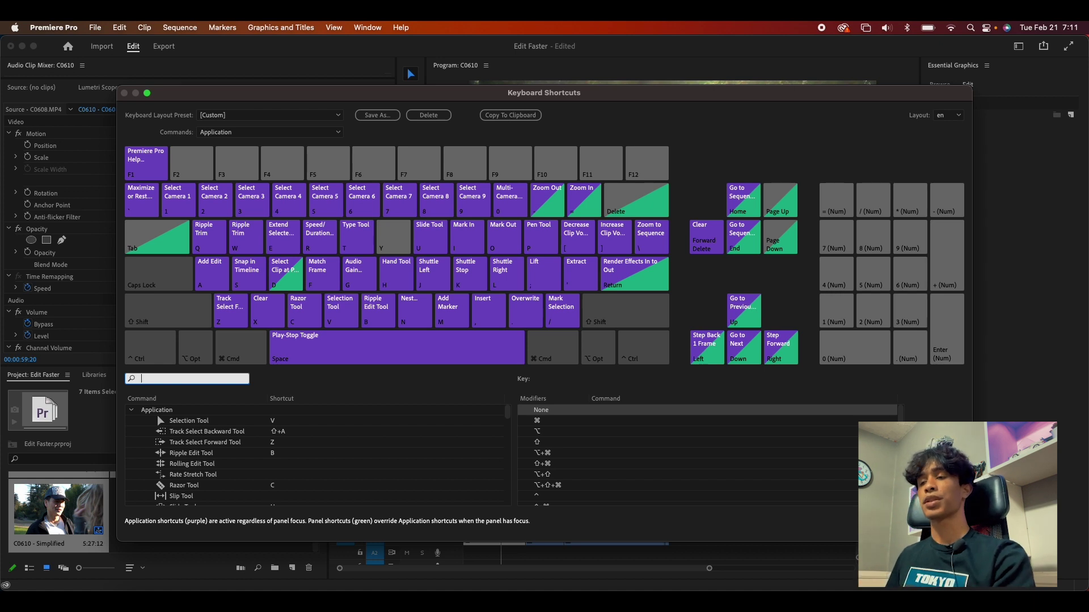
{"action": "key", "text": "Escape"}
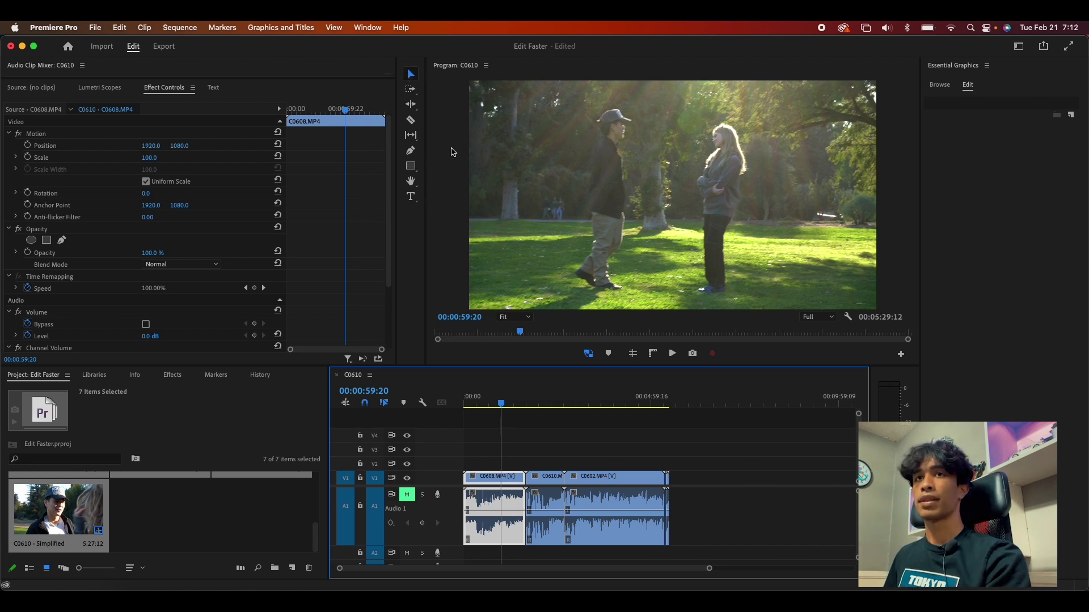
Step: Use Track Select Forward to move all clips in the sequence about 1 minute 40 seconds later
{"action": "key", "text": "a"}
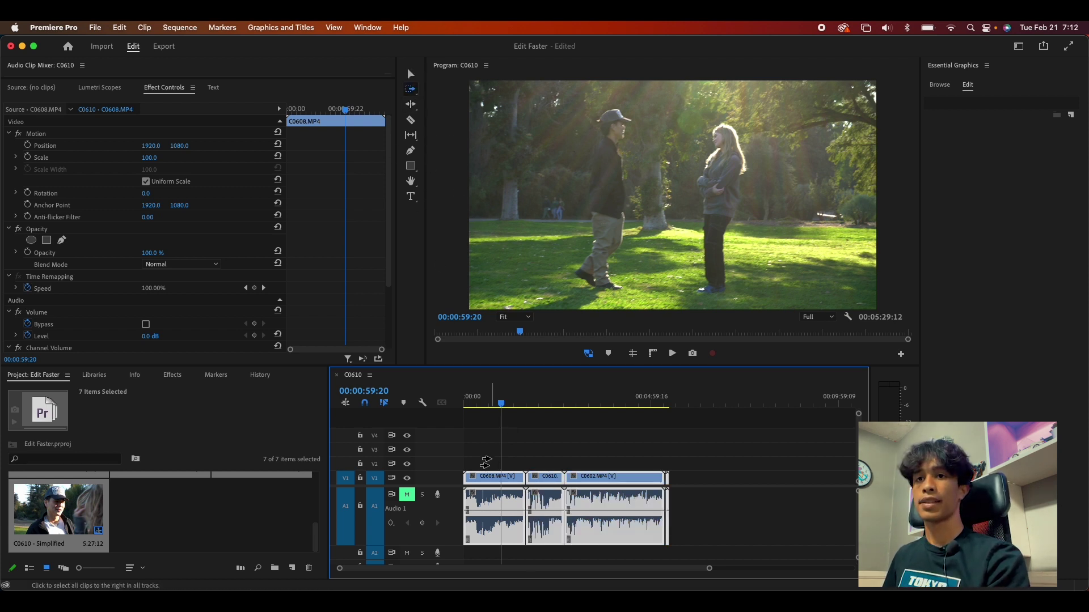
{"action": "left_click_drag", "start_coordinate": [470, 477], "coordinate": [548, 474]}
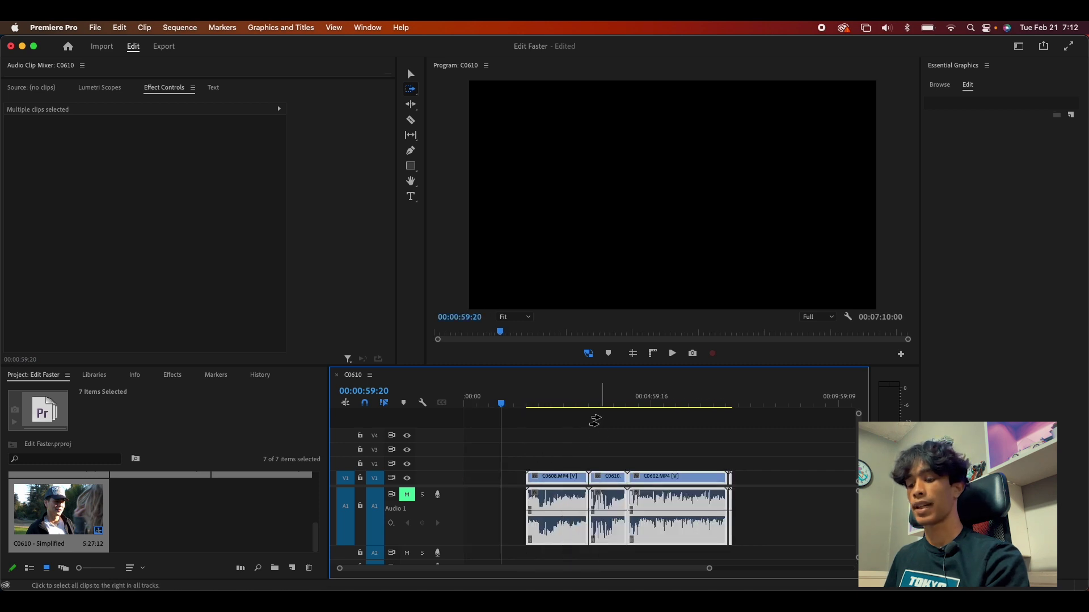
Step: Split the C0608, C0610 and C0602 clips into many short pieces with the Razor tool
{"action": "key", "text": "c"}
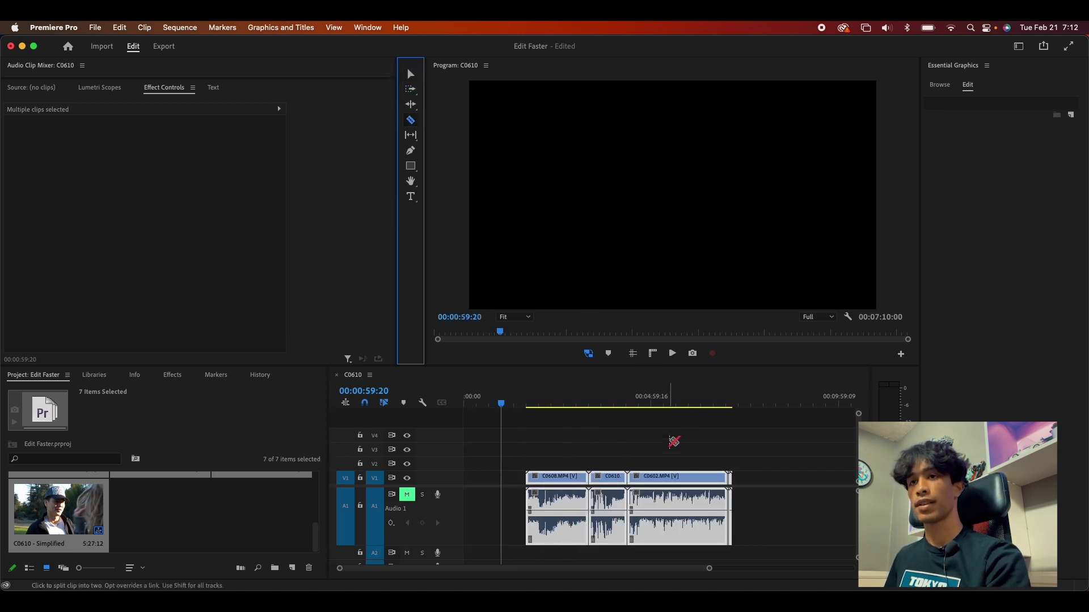
{"action": "left_click", "coordinate": [573, 478]}
{"action": "left_click", "coordinate": [612, 478]}
{"action": "left_click", "coordinate": [630, 478]}
{"action": "left_click", "coordinate": [636, 478]}
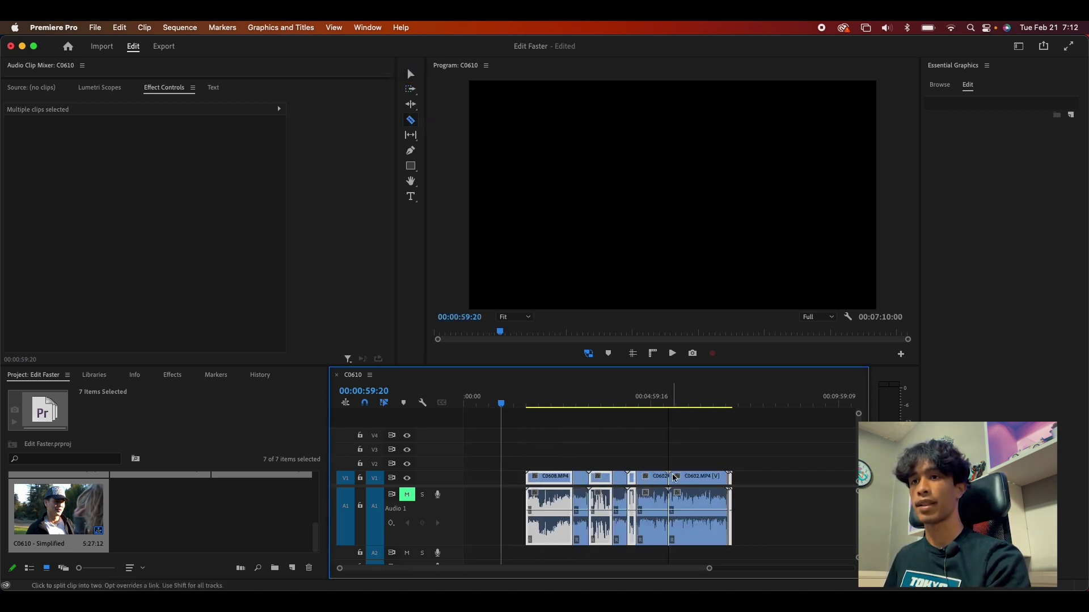
{"action": "left_click", "coordinate": [668, 478]}
{"action": "left_click", "coordinate": [690, 478]}
{"action": "left_click", "coordinate": [700, 478]}
{"action": "left_click", "coordinate": [713, 478]}
{"action": "left_click", "coordinate": [680, 478]}
{"action": "left_click", "coordinate": [659, 478]}
{"action": "left_click", "coordinate": [606, 478]}
{"action": "left_click", "coordinate": [534, 478]}
{"action": "left_click", "coordinate": [558, 492]}
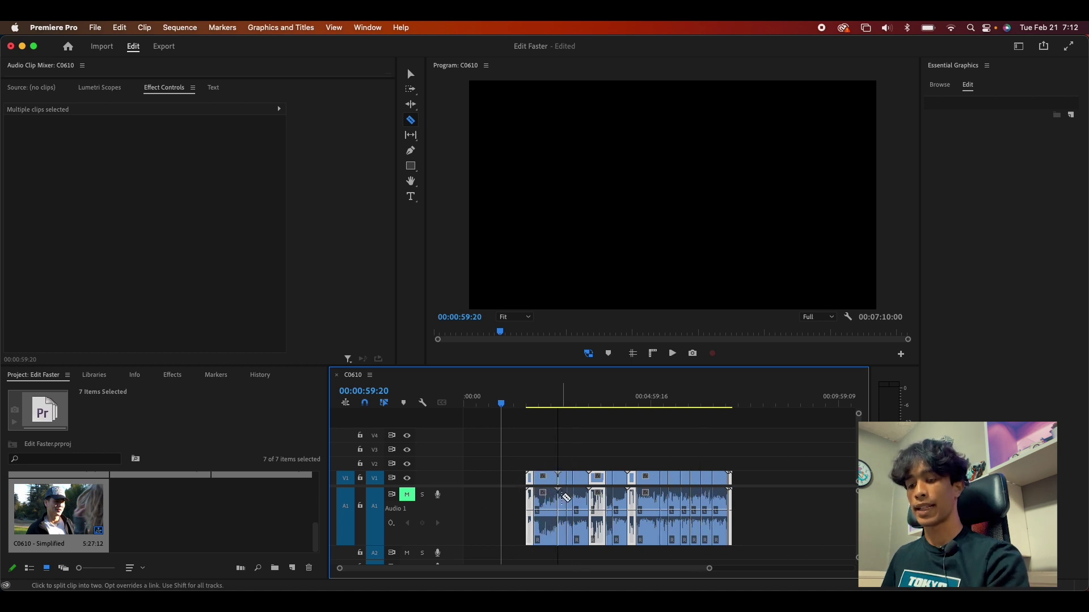
{"action": "left_click", "coordinate": [566, 492]}
Step: Try moving a short C0608 piece up to track V3 with the Selection tool, and undo the move
{"action": "key", "text": "v"}
{"action": "left_click_drag", "start_coordinate": [564, 479], "coordinate": [555, 463]}
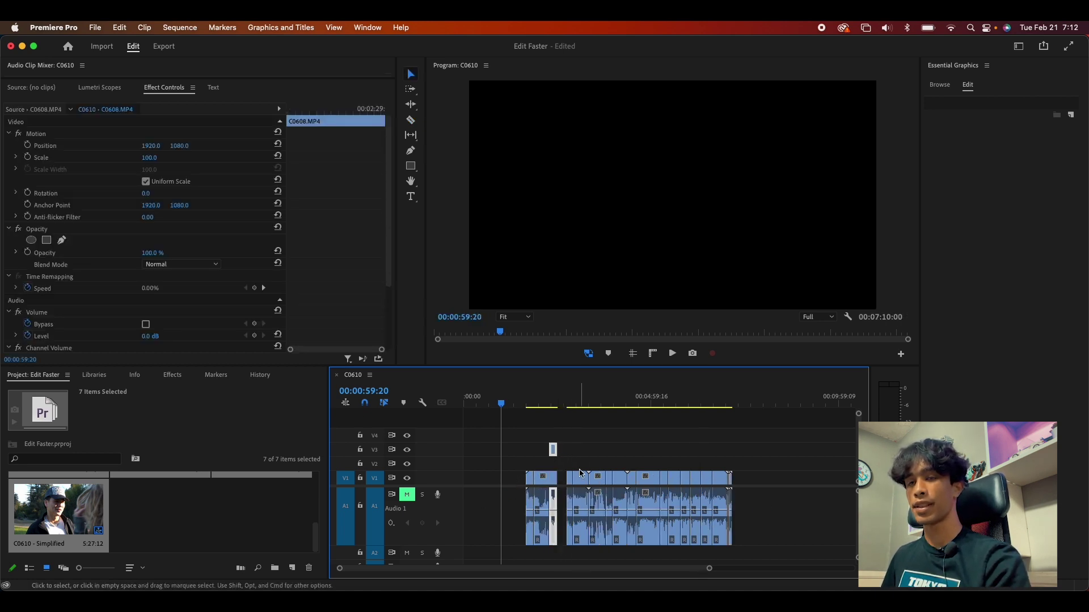
{"action": "key", "text": "super+z"}
Step: Ripple trim the start of the second C0608 piece to the playhead at 00:02:11:20
{"action": "left_click_drag", "start_coordinate": [502, 404], "coordinate": [544, 402]}
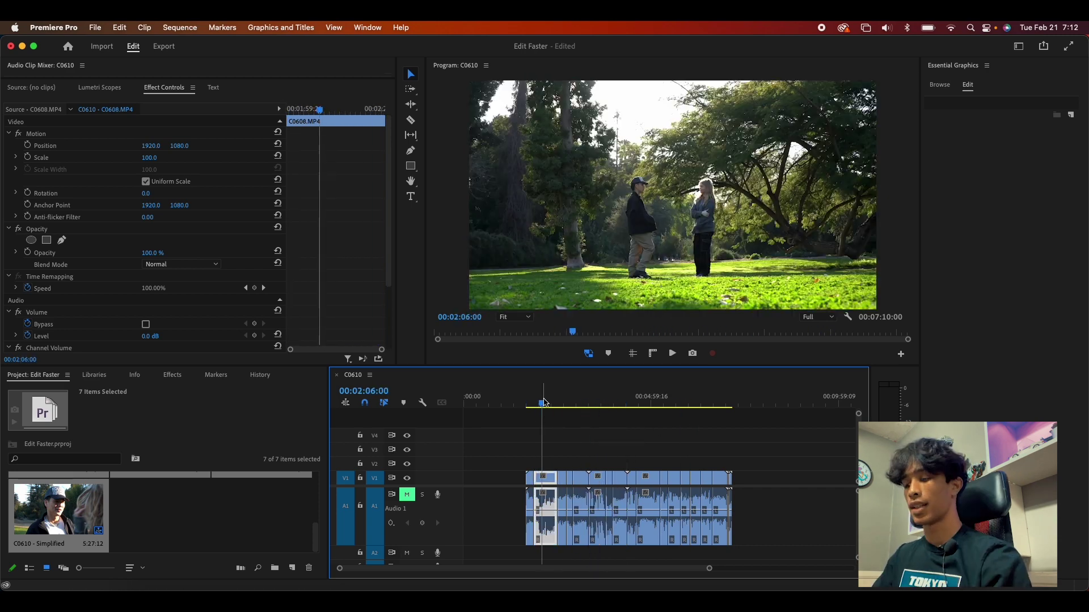
{"action": "key", "text": "="}
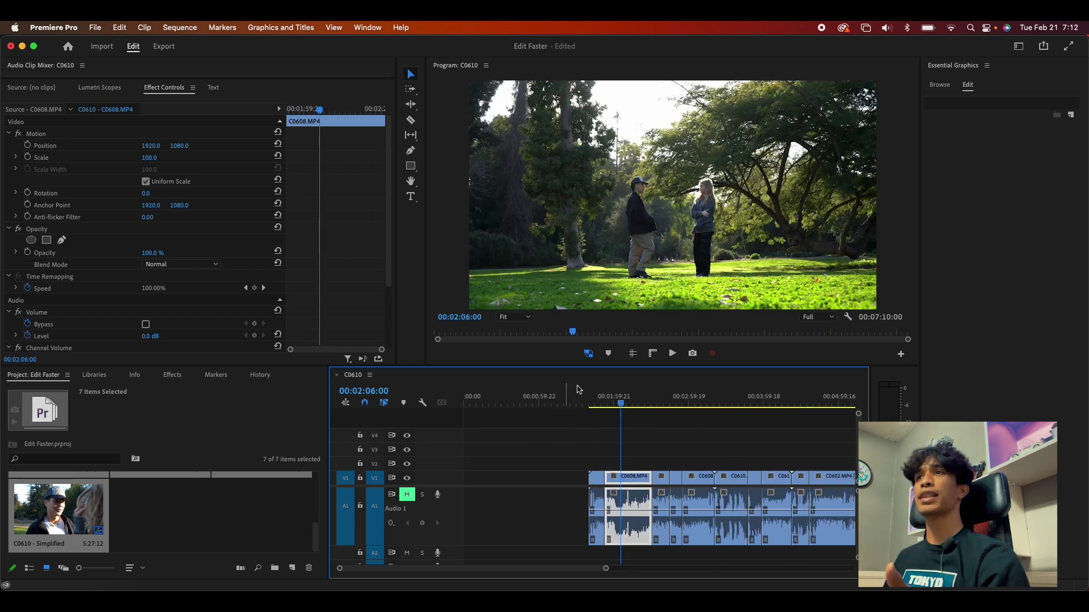
{"action": "left_click_drag", "start_coordinate": [599, 407], "coordinate": [633, 404]}
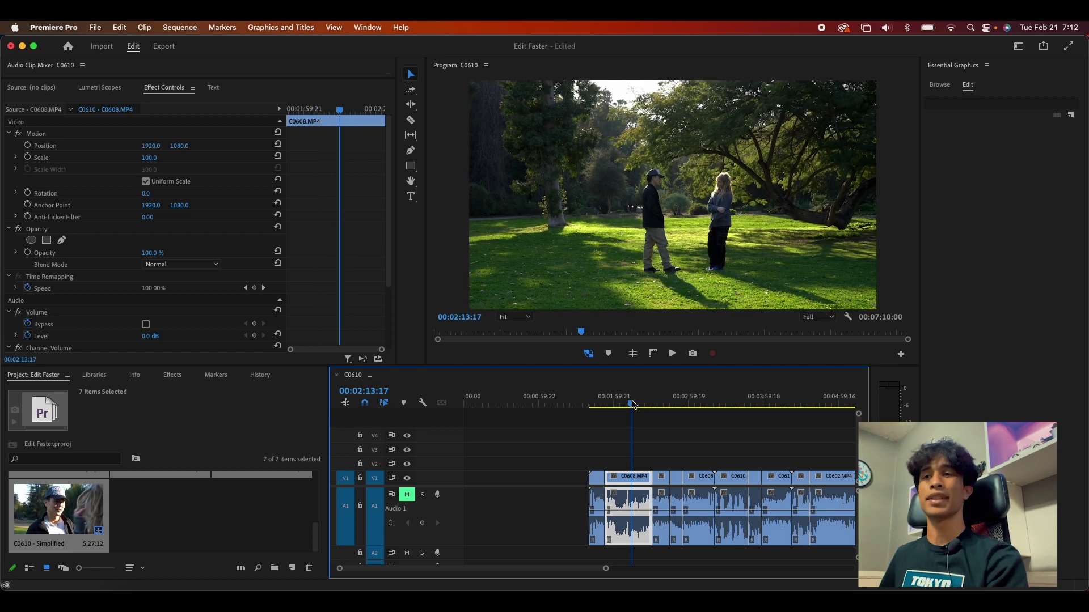
{"action": "key", "text": "="}
{"action": "key", "text": "="}
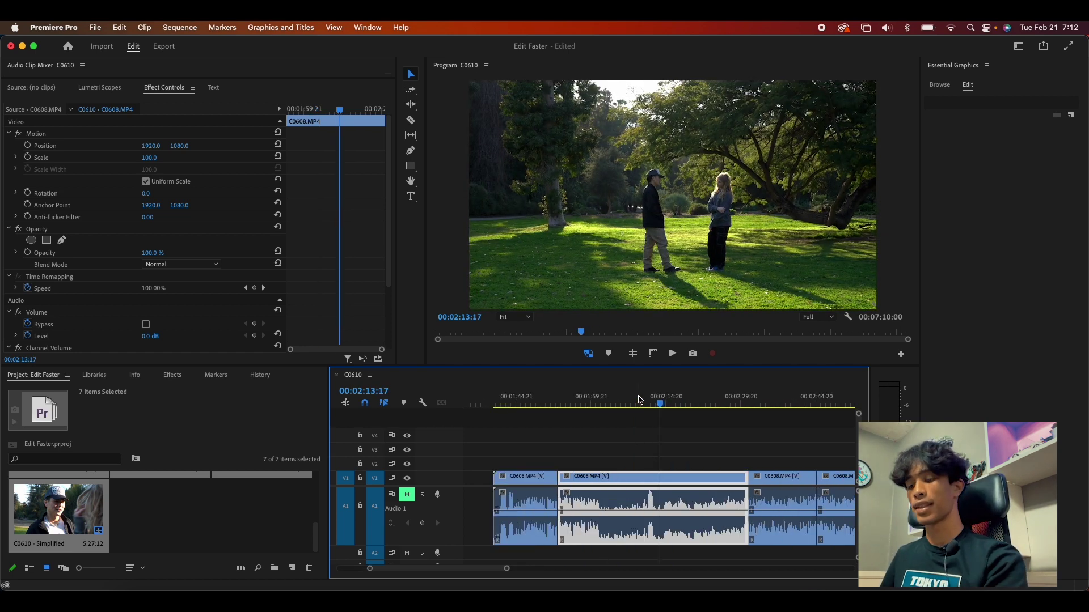
{"action": "left_click", "coordinate": [633, 403]}
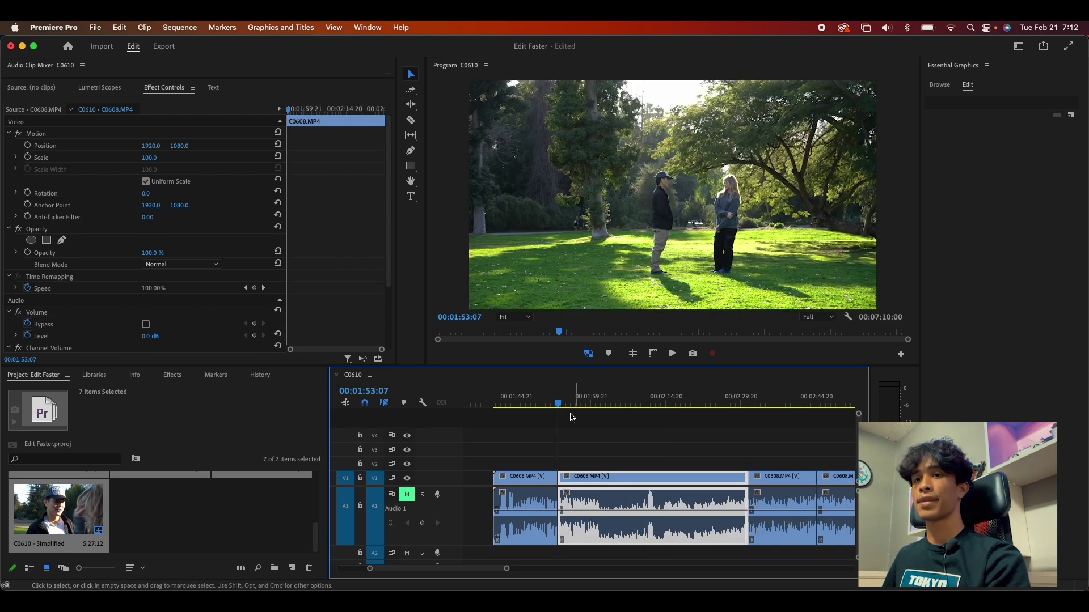
{"action": "left_click_drag", "start_coordinate": [638, 399], "coordinate": [656, 409]}
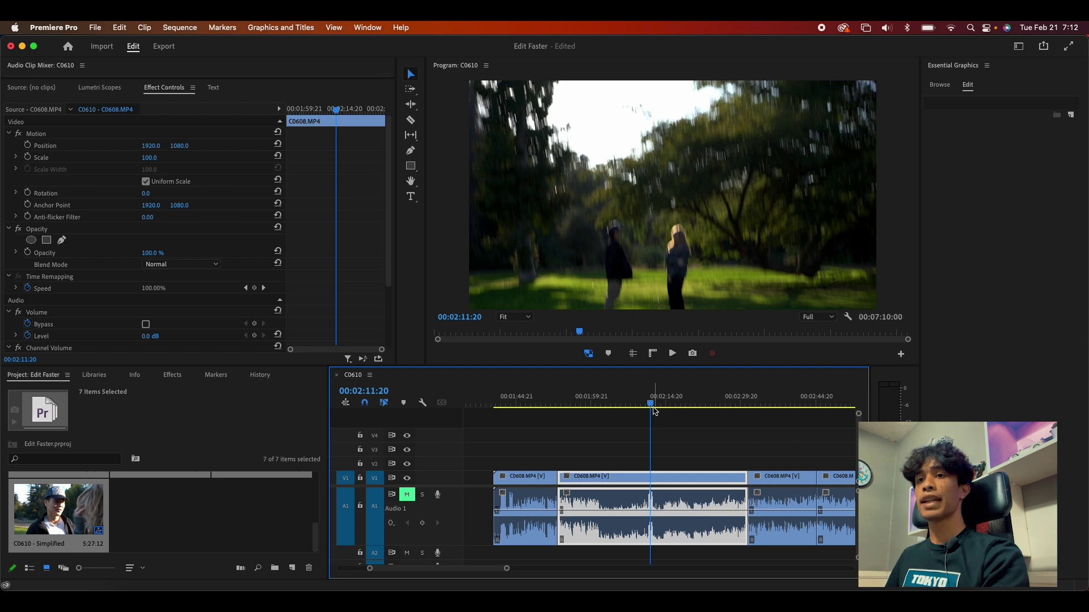
{"action": "key", "text": "q"}
Step: Ripple trim the end of the second C0608 piece at 00:02:03:00 and the end of the following piece at 00:02:10:22
{"action": "left_click_drag", "start_coordinate": [558, 404], "coordinate": [607, 405]}
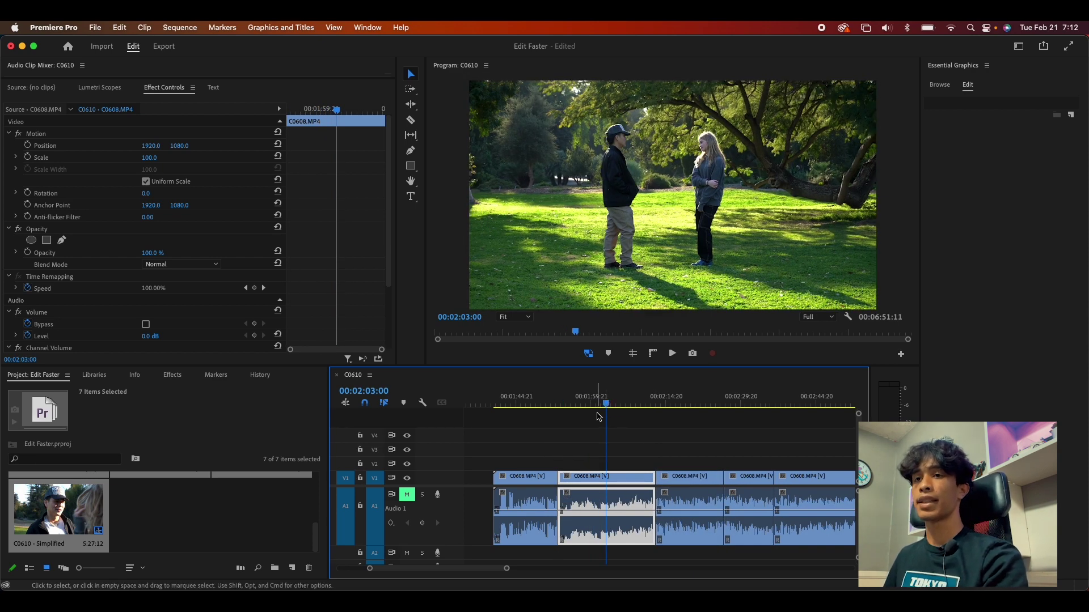
{"action": "key", "text": "w"}
{"action": "left_click_drag", "start_coordinate": [601, 397], "coordinate": [646, 406]}
{"action": "key", "text": "Left"}
{"action": "key", "text": "Left"}
{"action": "key", "text": "w"}
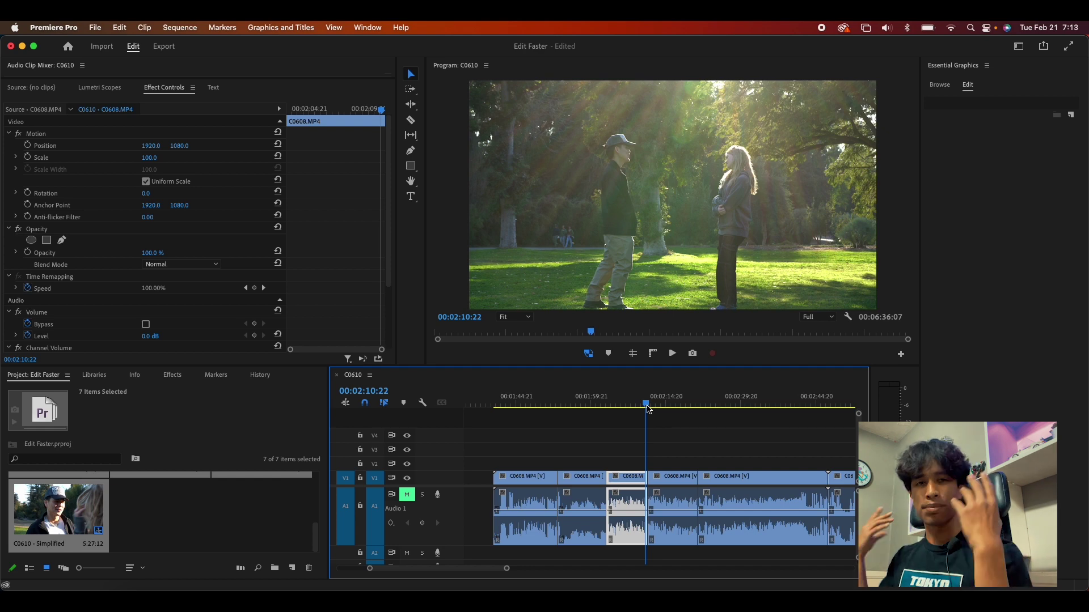
Step: Search the keyboard shortcuts for "ripp" and examine the keys assigned to Ripple Trim Next and Previous Edit To Playhead
{"action": "left_click", "coordinate": [15, 28]}
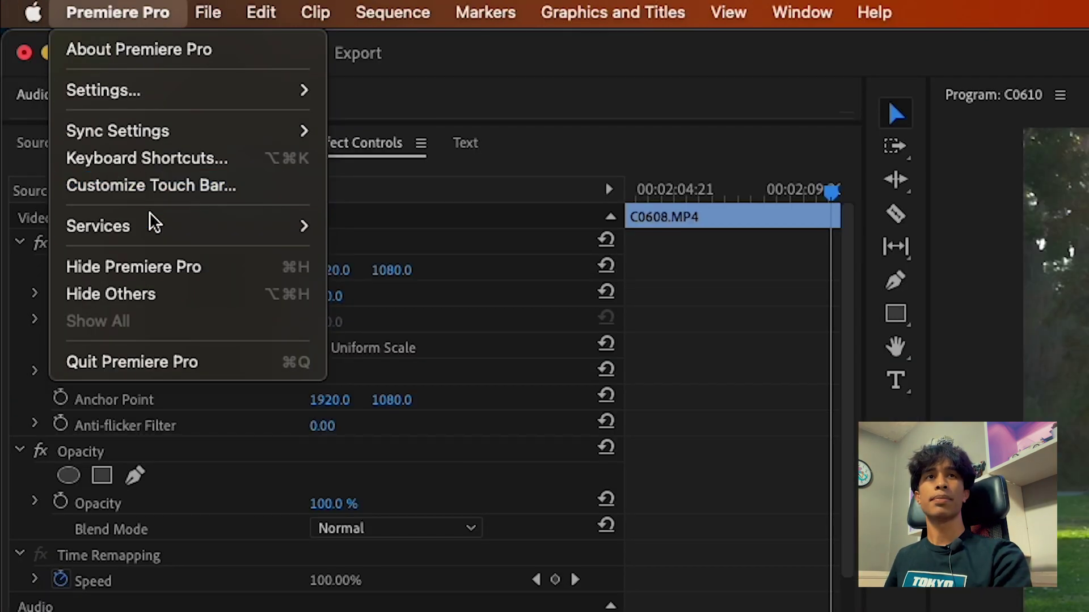
{"action": "left_click", "coordinate": [142, 158]}
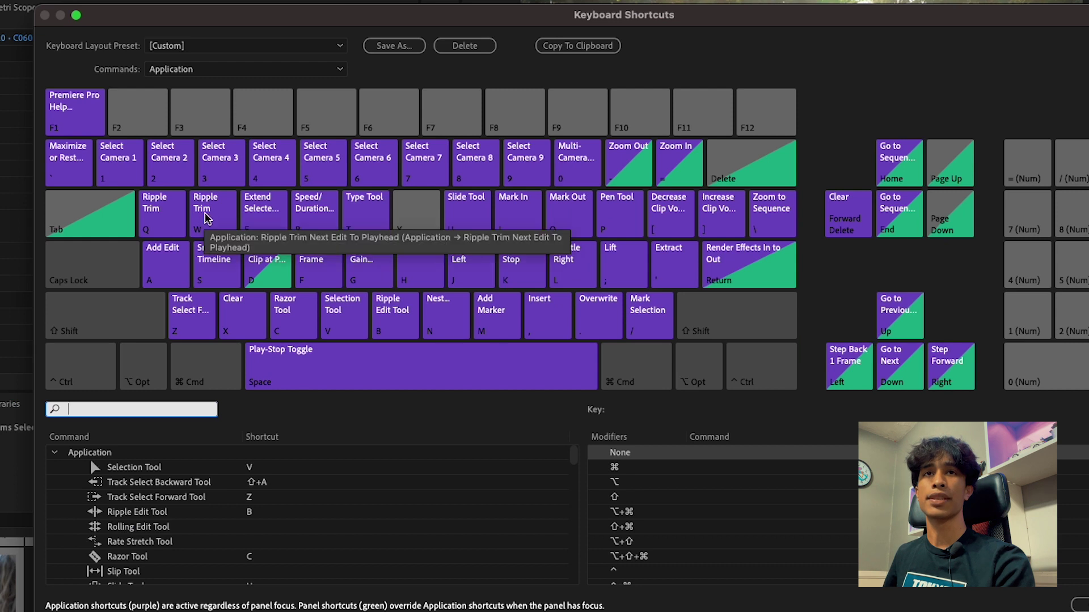
{"action": "left_click", "coordinate": [207, 240]}
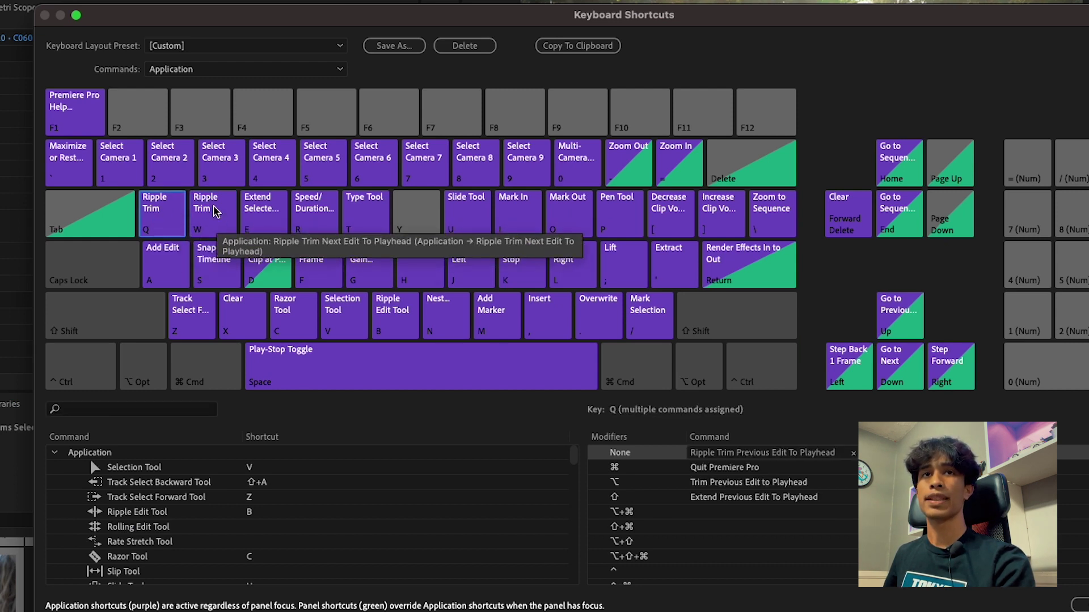
{"action": "left_click", "coordinate": [148, 409]}
{"action": "type", "text": "ripp"}
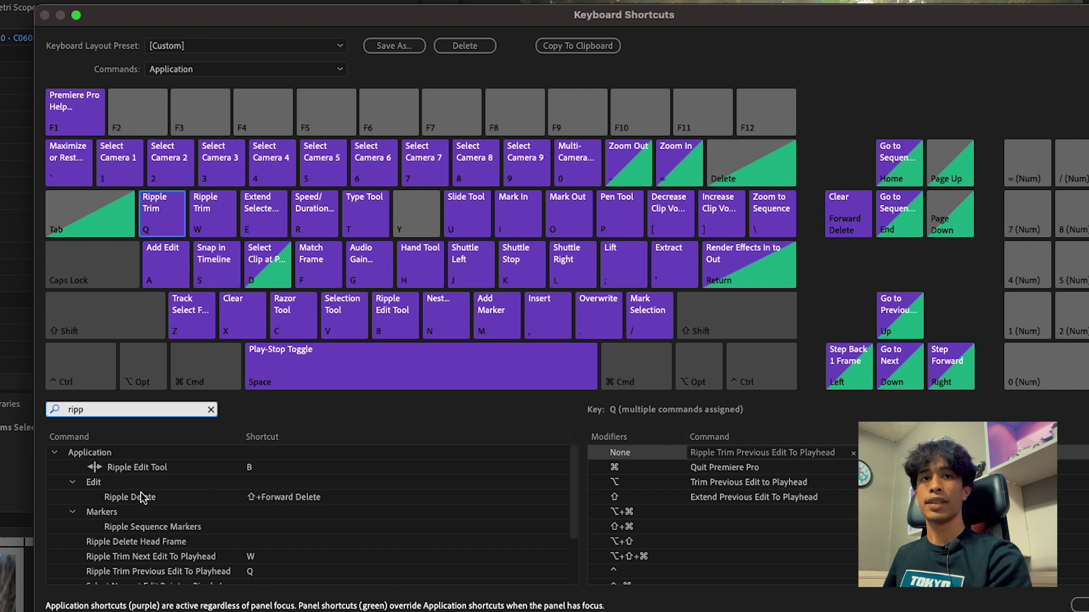
{"action": "left_click", "coordinate": [179, 557]}
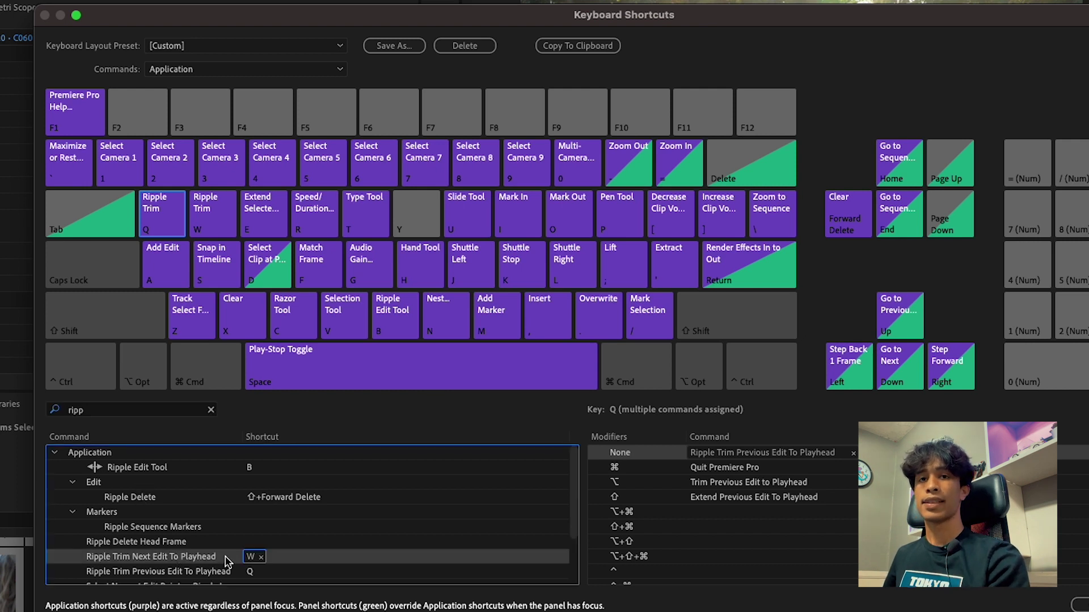
{"action": "scroll", "coordinate": [238, 538], "scroll_direction": "down", "scroll_amount": 2}
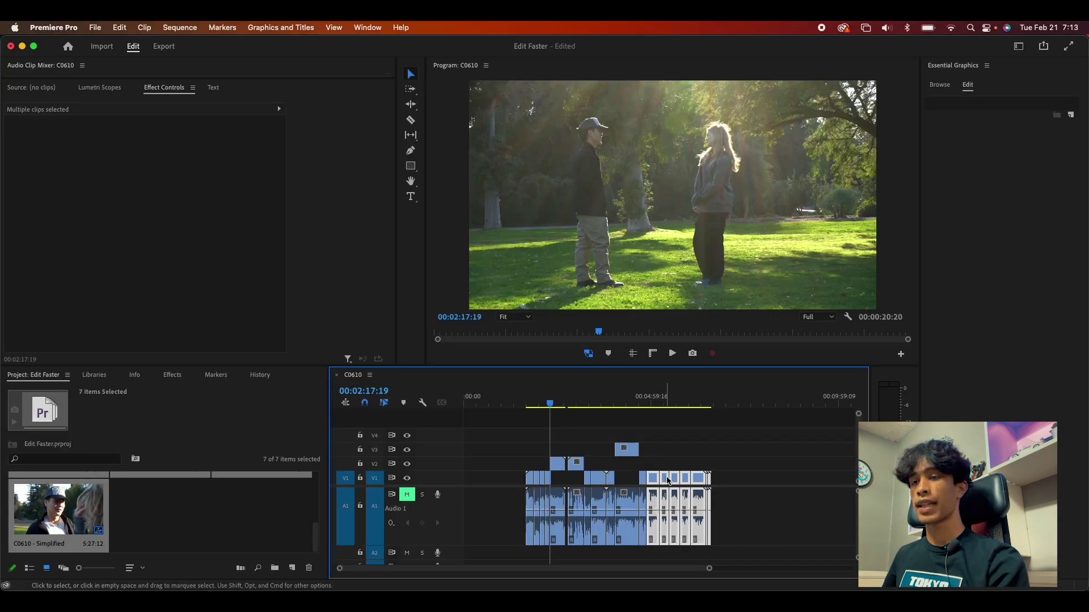
Step: Scatter the cut clip pieces across video tracks V2, V3 and V4, leaving gaps between them
{"action": "left_click_drag", "start_coordinate": [668, 481], "coordinate": [710, 467]}
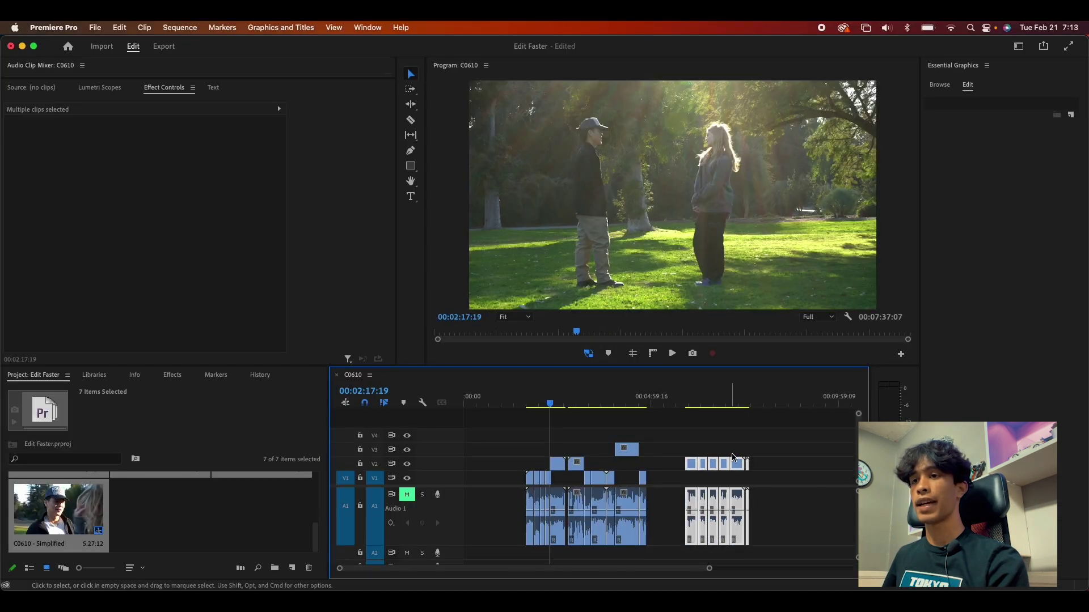
{"action": "left_click_drag", "start_coordinate": [774, 449], "coordinate": [723, 467]}
{"action": "left_click_drag", "start_coordinate": [533, 478], "coordinate": [540, 478]}
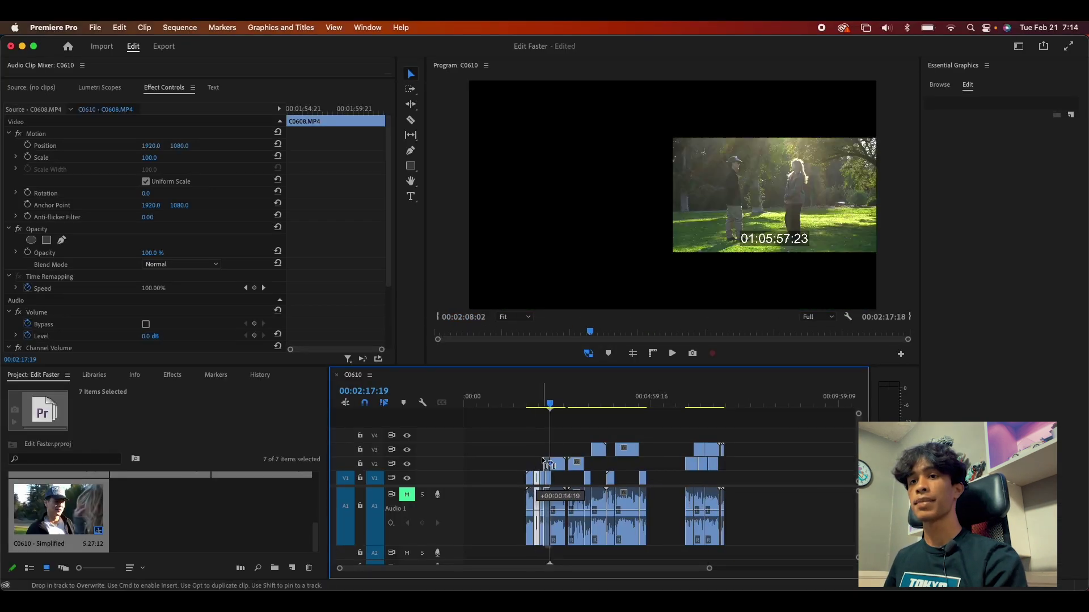
{"action": "left_click", "coordinate": [541, 405]}
{"action": "left_click_drag", "start_coordinate": [542, 406], "coordinate": [529, 406]}
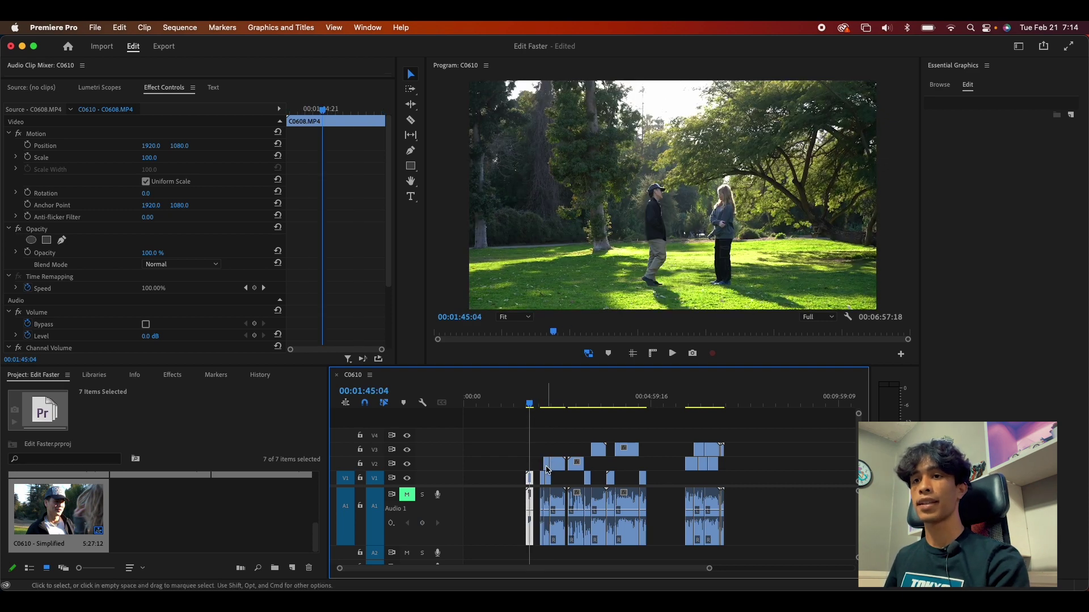
{"action": "left_click_drag", "start_coordinate": [548, 468], "coordinate": [548, 450]}
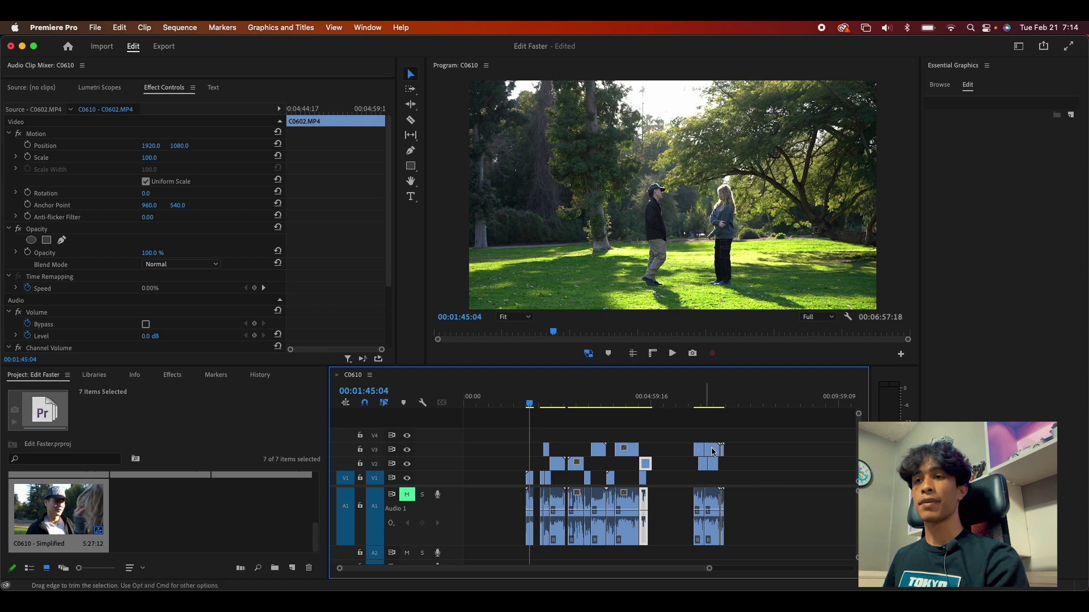
{"action": "left_click_drag", "start_coordinate": [714, 447], "coordinate": [720, 435]}
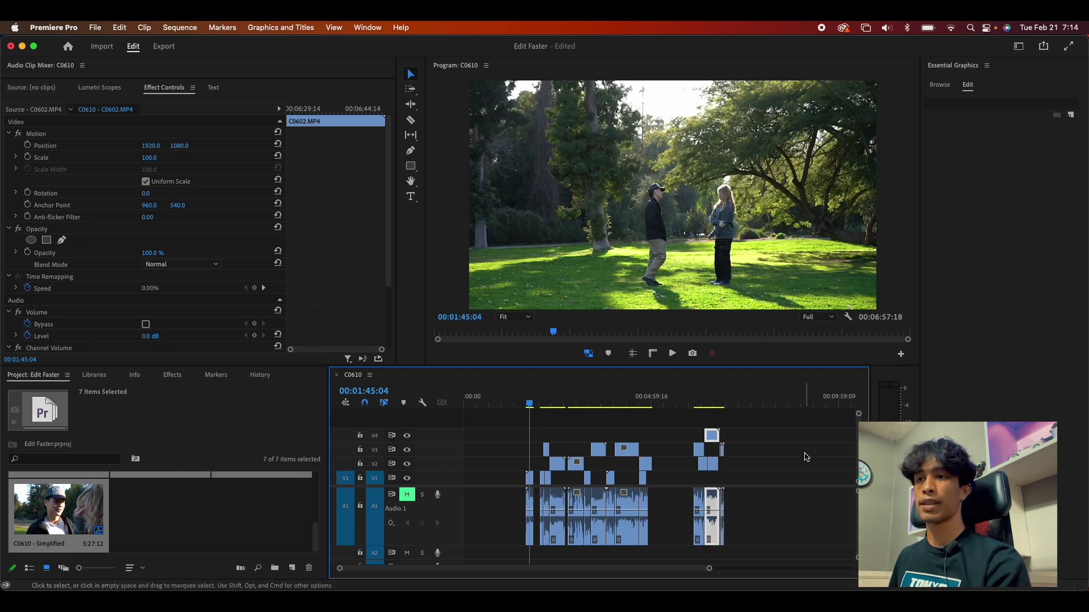
Step: Simplify the sequence into a duplicate named C0610 - Simplified with vertical gaps on video tracks closed, and return to the original C0610 sequence
{"action": "left_click_drag", "start_coordinate": [808, 429], "coordinate": [502, 487]}
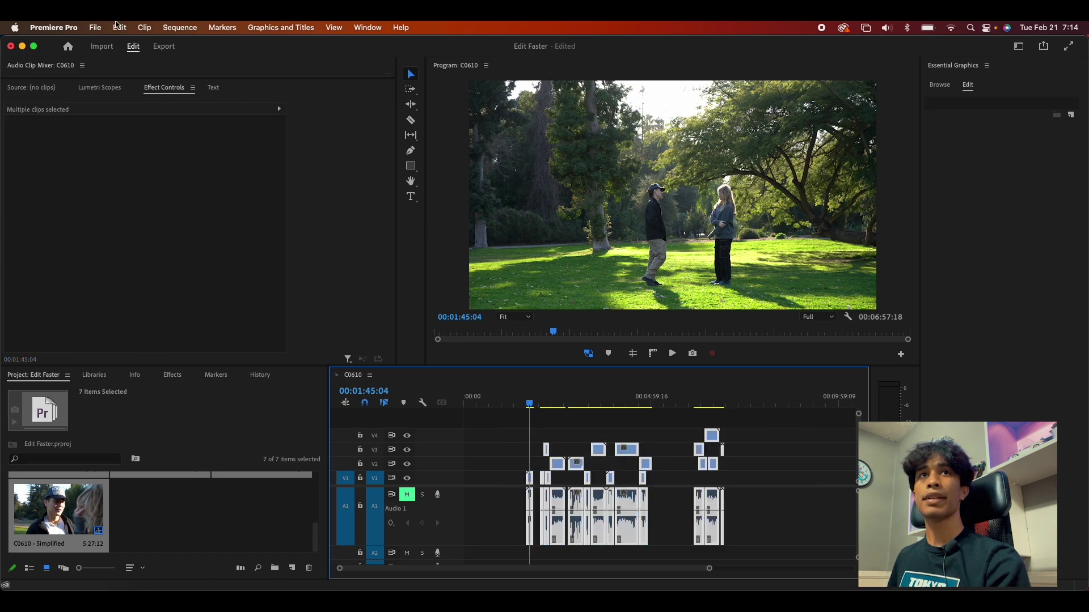
{"action": "left_click", "coordinate": [178, 26]}
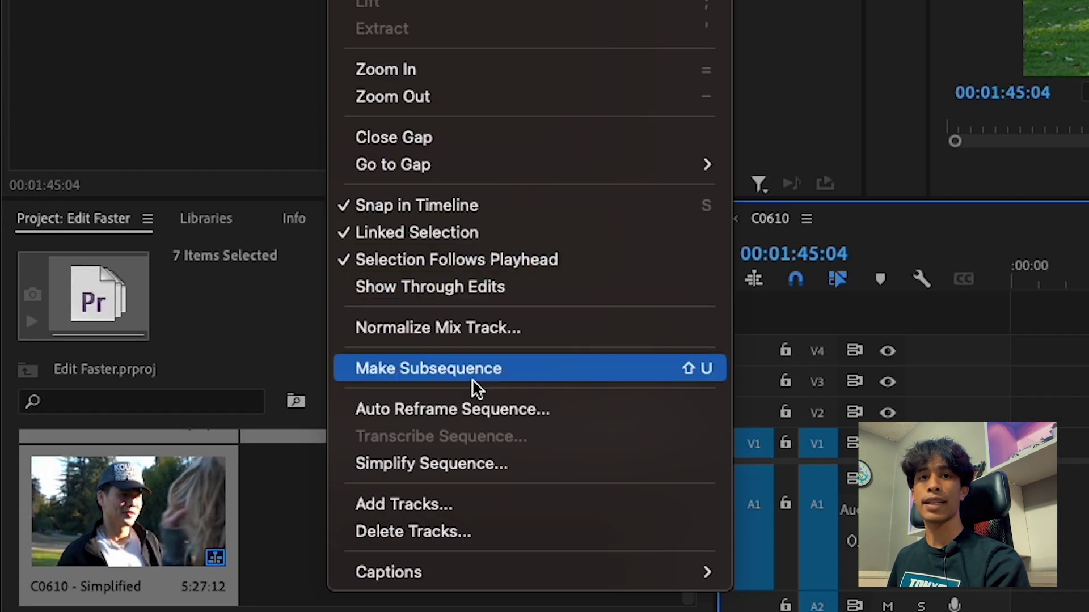
{"action": "left_click", "coordinate": [480, 462]}
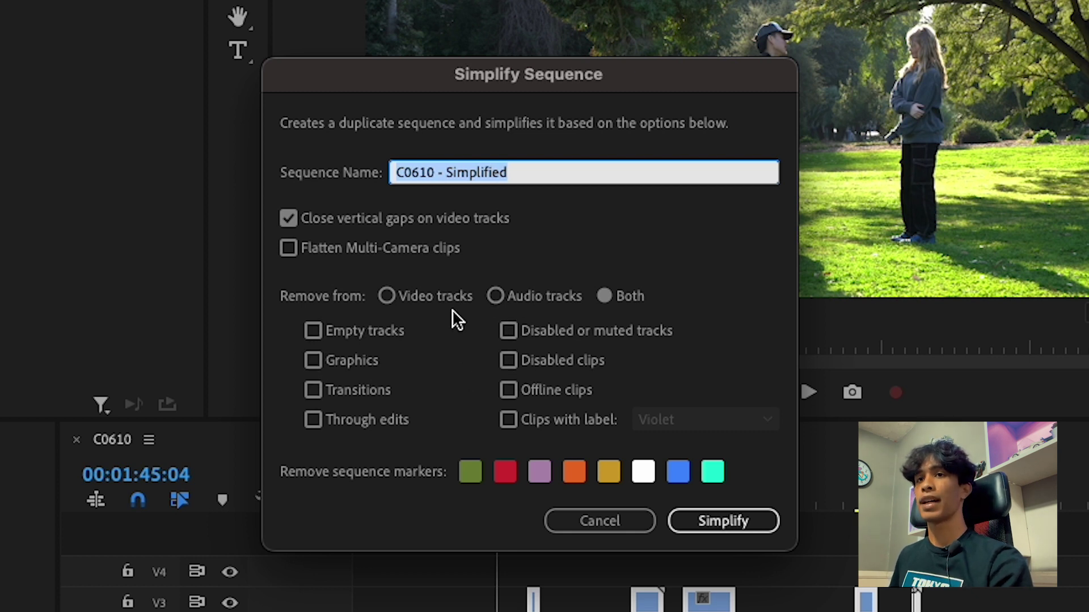
{"action": "left_click", "coordinate": [693, 523]}
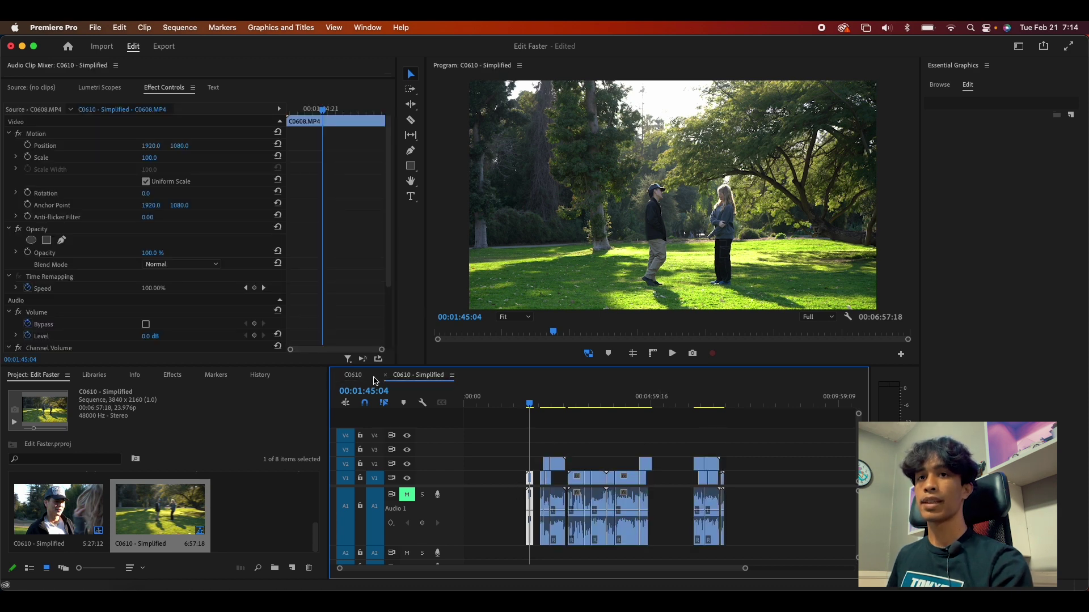
{"action": "left_click", "coordinate": [356, 378]}
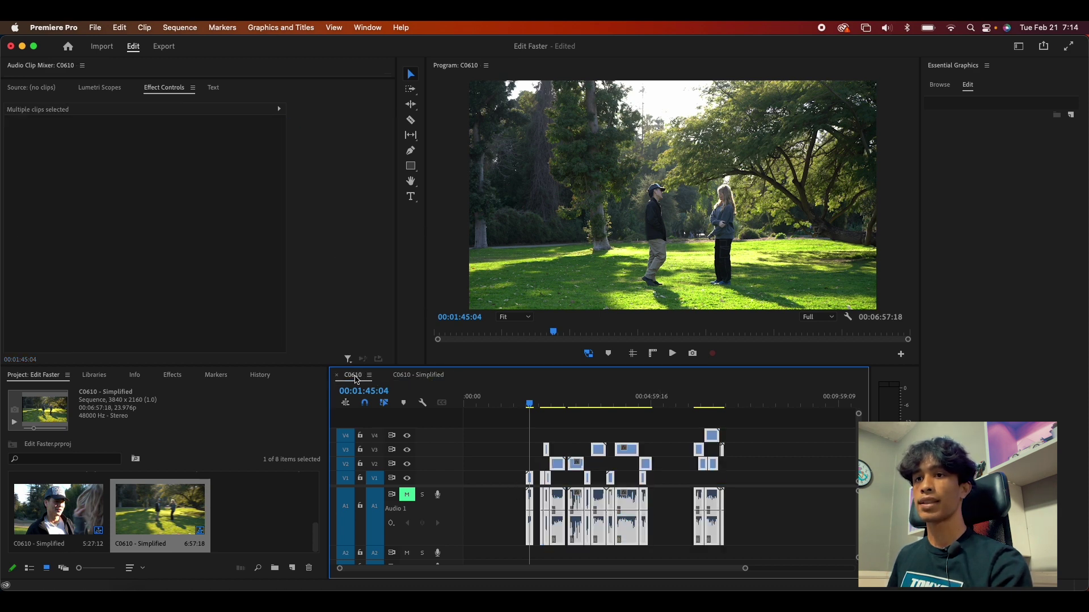
Step: Close the gaps between clips in the C0610 - Simplified sequence and shift the first V1 piece earlier
{"action": "left_click", "coordinate": [421, 376]}
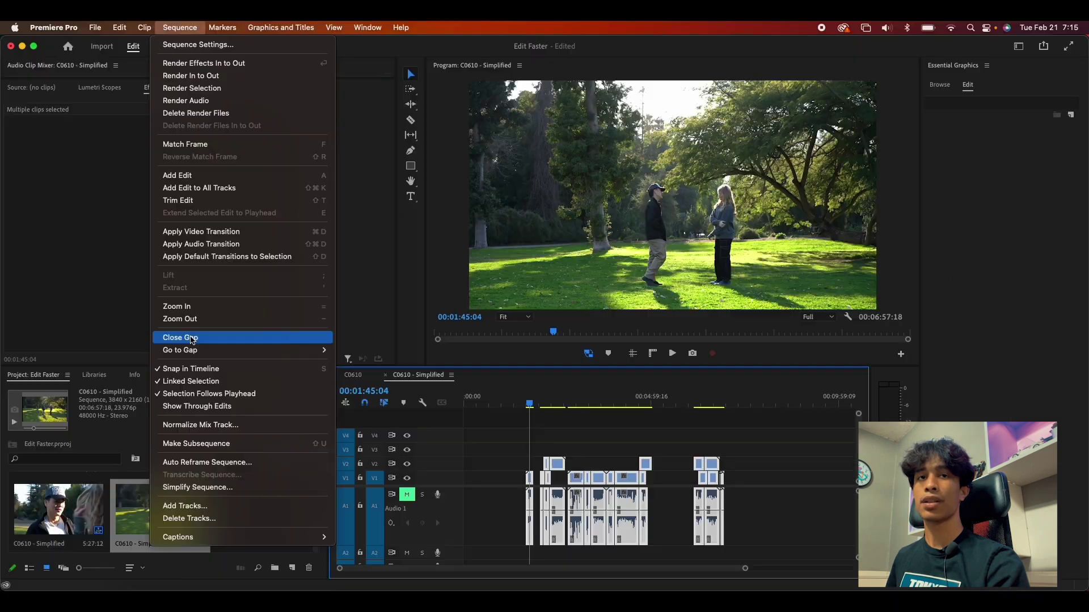
{"action": "left_click", "coordinate": [408, 396]}
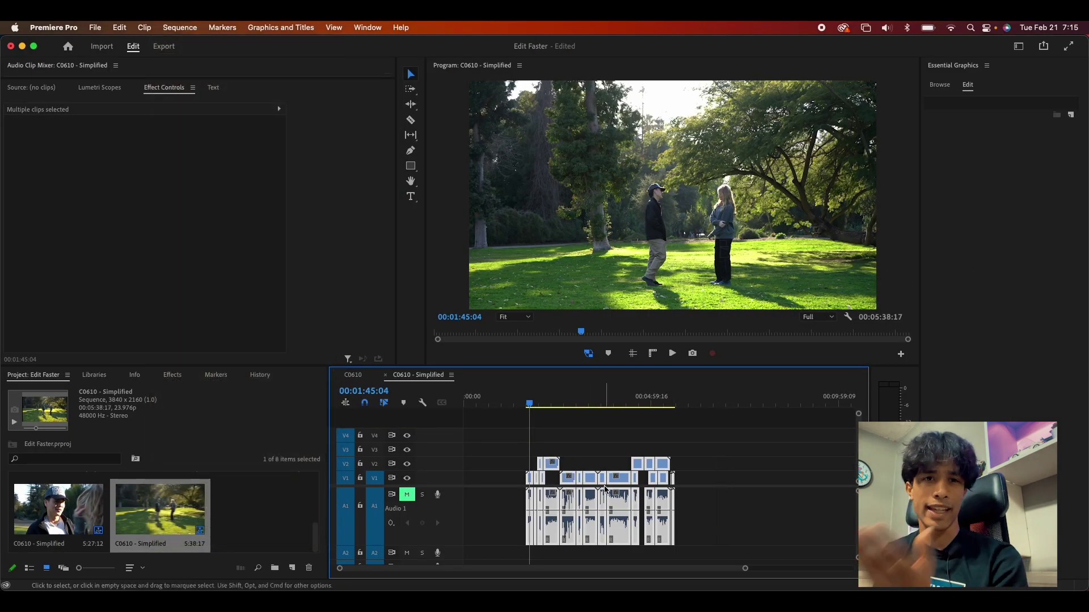
{"action": "key", "text": "="}
{"action": "left_click_drag", "start_coordinate": [623, 402], "coordinate": [750, 401]}
{"action": "left_click", "coordinate": [782, 431]}
{"action": "left_click", "coordinate": [783, 431]}
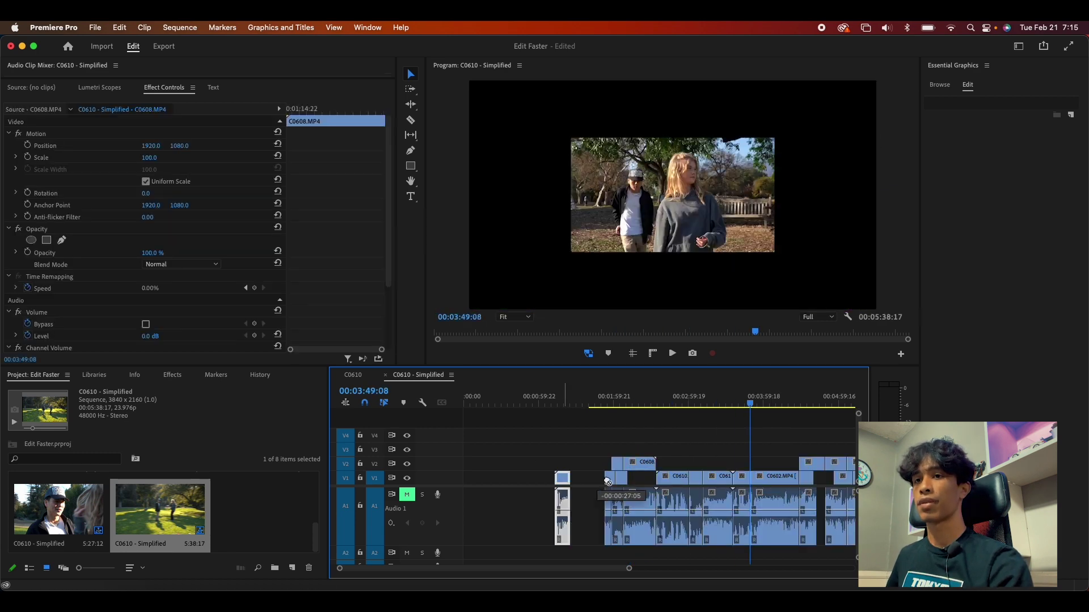
{"action": "left_click_drag", "start_coordinate": [607, 481], "coordinate": [593, 480]}
Step: Add a YOOOOO text title on V2 at 00:03:10:20 and lengthen its graphic clip
{"action": "left_click_drag", "start_coordinate": [732, 401], "coordinate": [672, 402]}
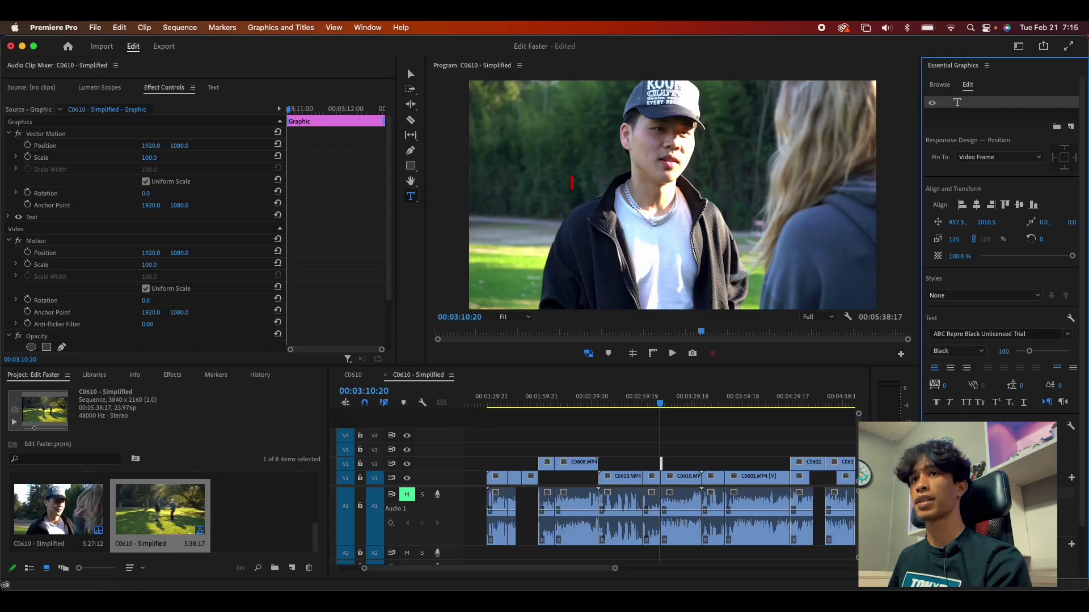
{"action": "type", "text": "YOOOOO"}
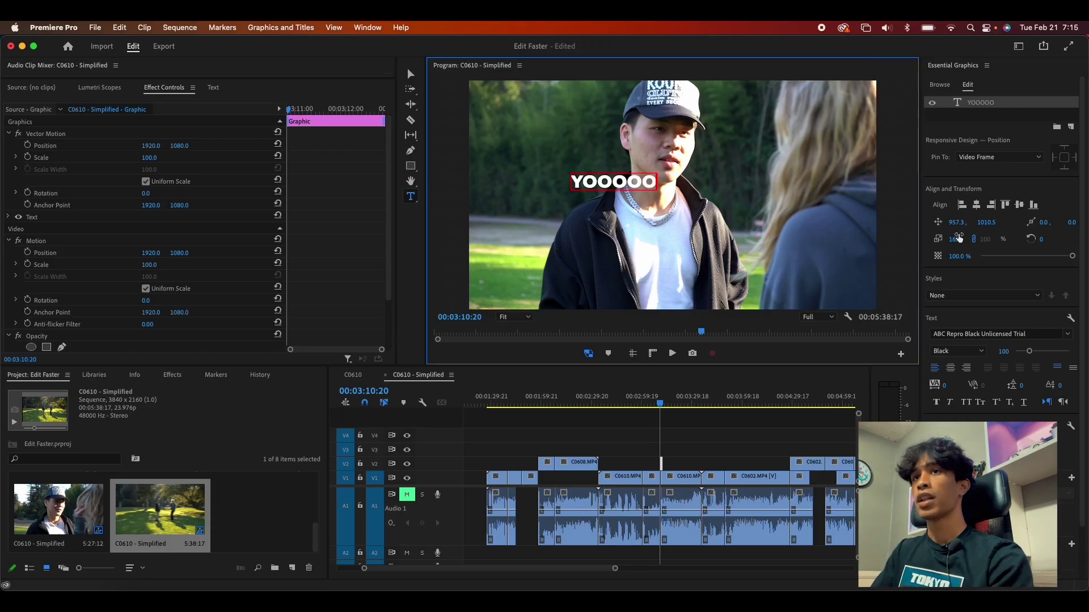
{"action": "left_click_drag", "start_coordinate": [663, 462], "coordinate": [684, 460]}
Step: Add a second YOOOOO title at 00:03:50:06 and change its font to Apple Chancery
{"action": "left_click_drag", "start_coordinate": [665, 403], "coordinate": [713, 402]}
{"action": "left_click", "coordinate": [726, 402]}
{"action": "left_click", "coordinate": [675, 206]}
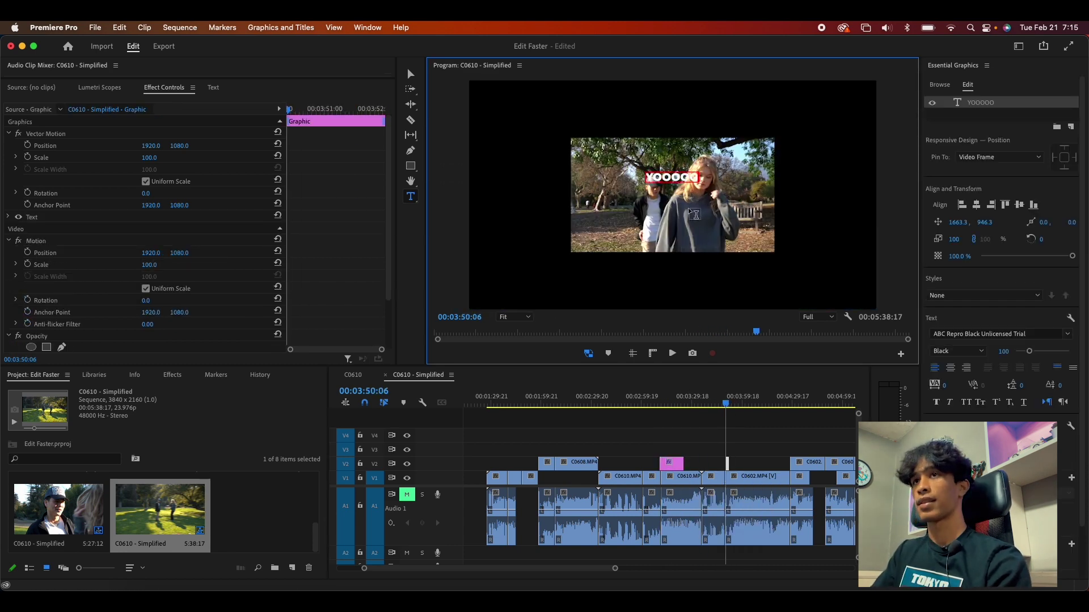
{"action": "double_click", "coordinate": [660, 178]}
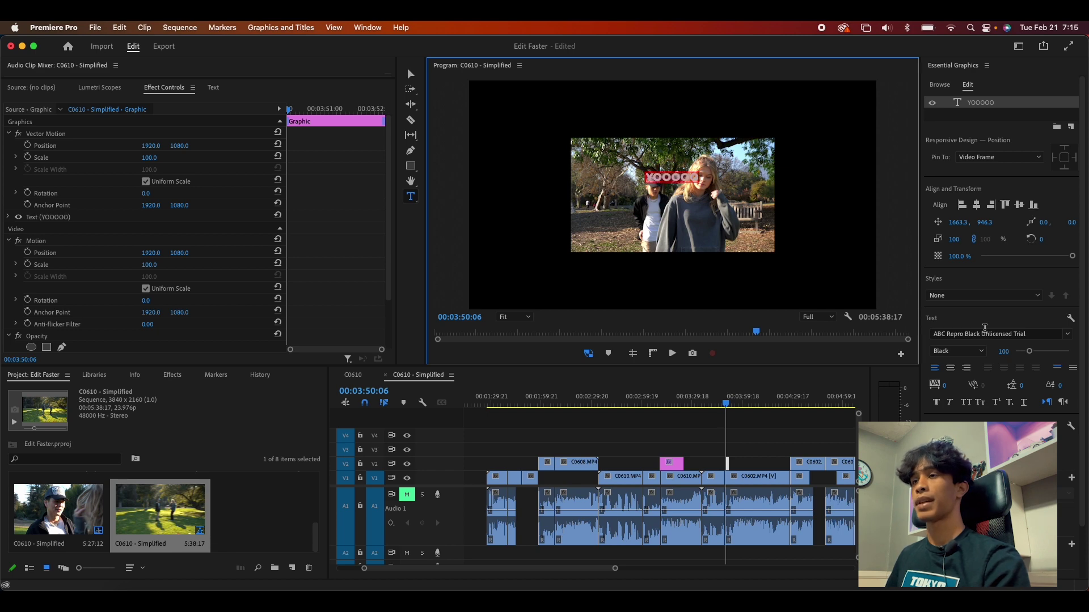
{"action": "left_click", "coordinate": [1069, 336]}
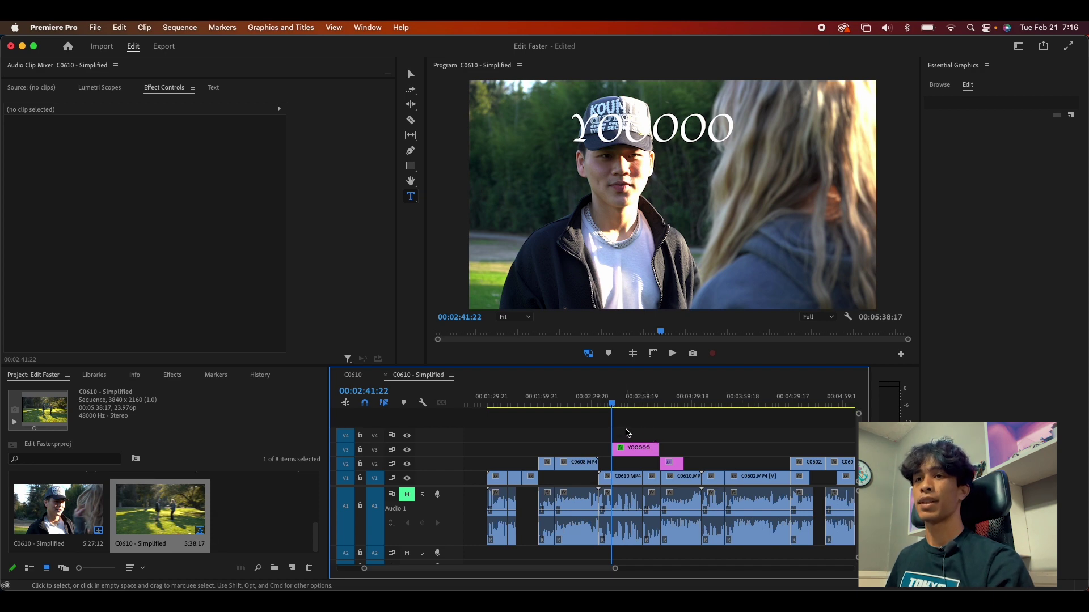
Step: Replace both ABC Repro Black Unlicensed Trial Black and Apple Chancery with Alfarn throughout the project
{"action": "left_click_drag", "start_coordinate": [612, 403], "coordinate": [645, 434]}
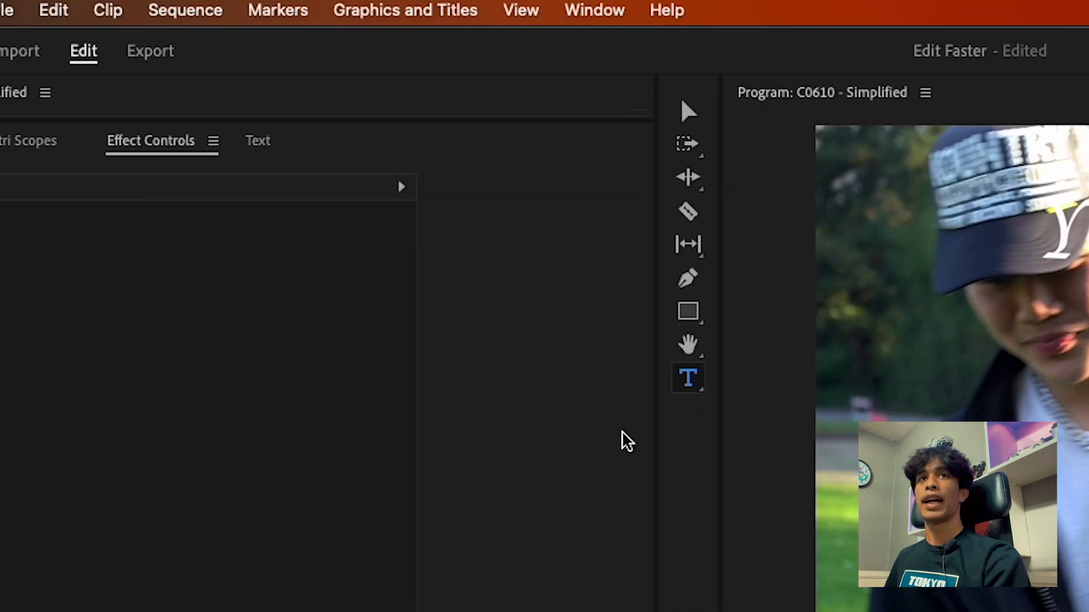
{"action": "left_click", "coordinate": [294, 29]}
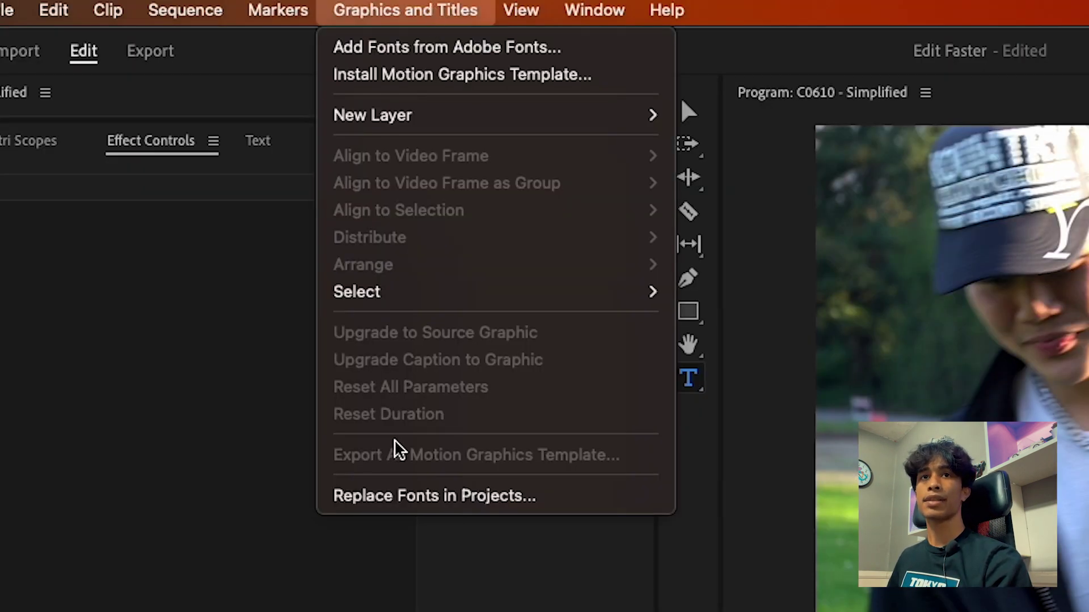
{"action": "left_click", "coordinate": [413, 496]}
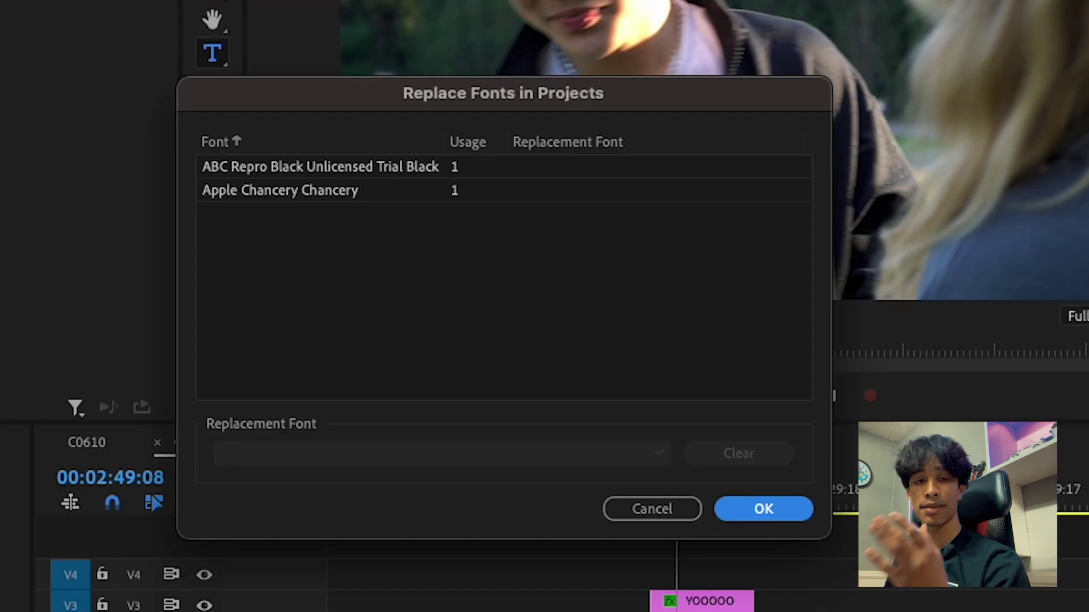
{"action": "left_click", "coordinate": [242, 167]}
{"action": "left_click", "coordinate": [278, 211]}
{"action": "left_click", "coordinate": [290, 191]}
{"action": "left_click", "coordinate": [302, 165], "text": "shift"}
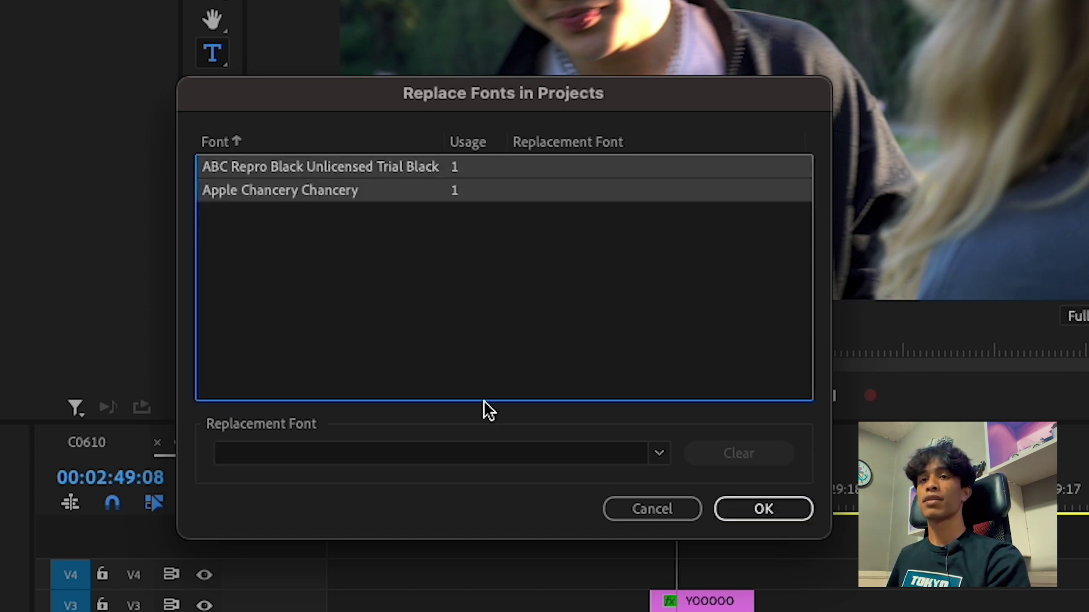
{"action": "left_click", "coordinate": [657, 454]}
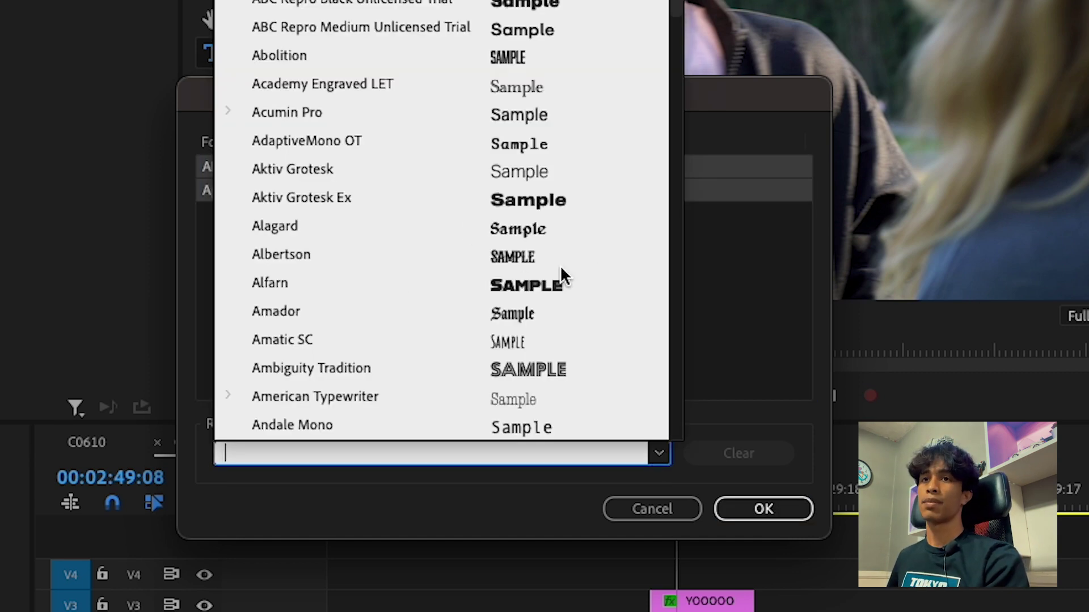
{"action": "left_click", "coordinate": [547, 278]}
{"action": "left_click", "coordinate": [737, 499]}
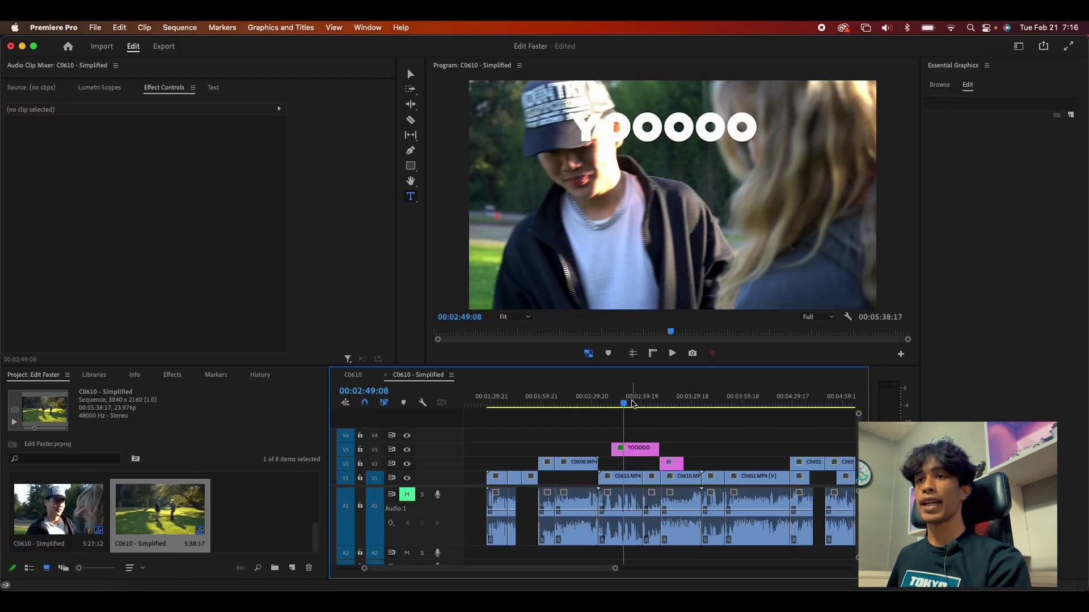
{"action": "mouse_move", "coordinate": [619, 395]}
{"action": "left_mouse_down"}
{"action": "mouse_move", "coordinate": [668, 397]}
{"action": "mouse_move", "coordinate": [632, 402]}
{"action": "left_mouse_up"}
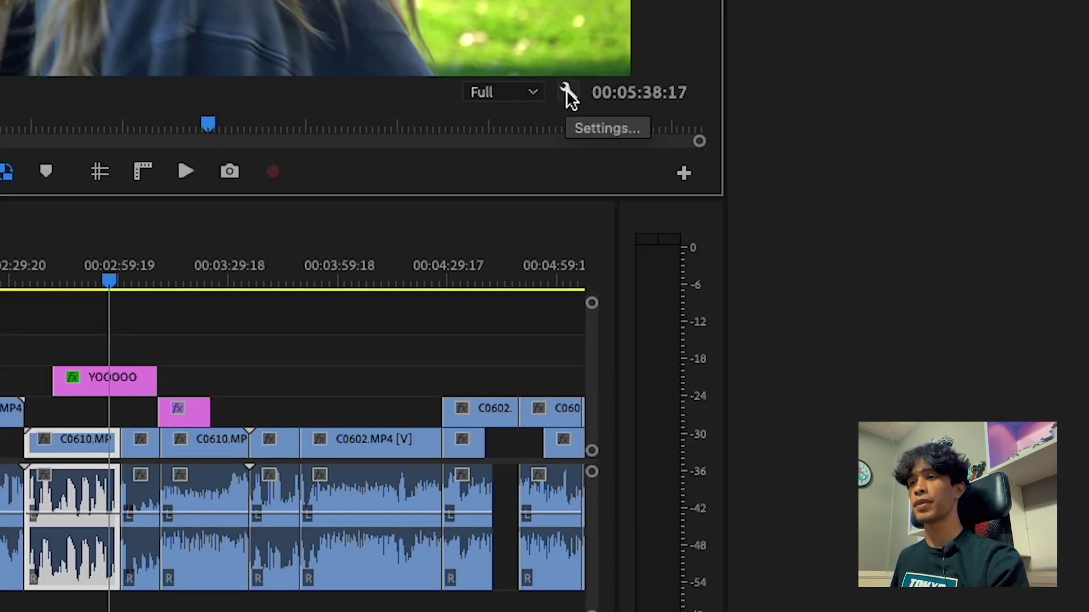
Step: Enable Snap in Program Monitor and move the large YOOOOO title down in the frame to about 1686.4, 1115.0
{"action": "left_click", "coordinate": [845, 314]}
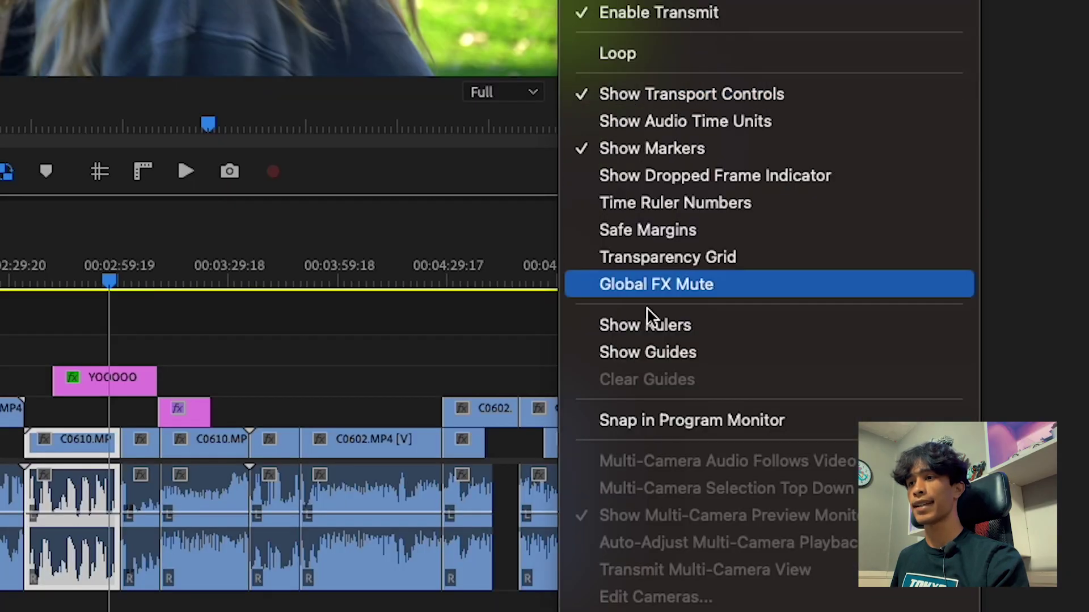
{"action": "left_click", "coordinate": [668, 422]}
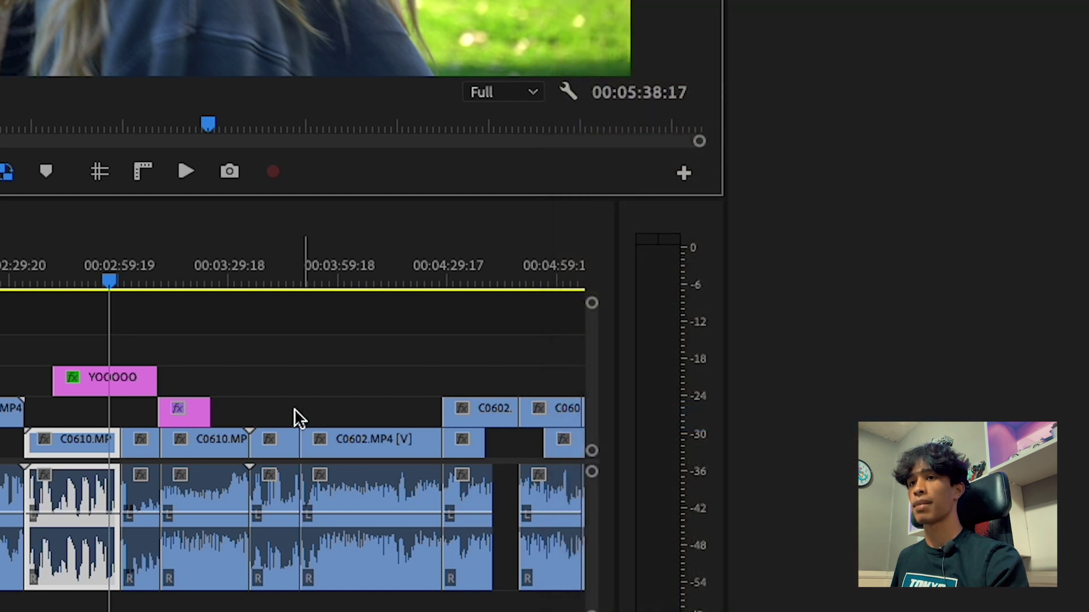
{"action": "left_click", "coordinate": [133, 378]}
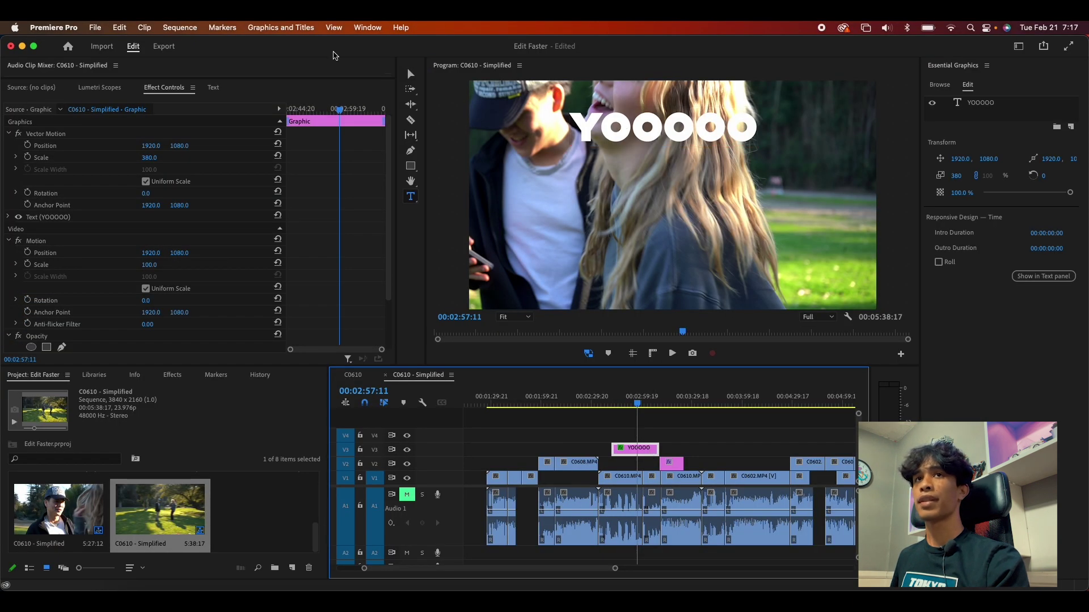
{"action": "left_click", "coordinate": [409, 72]}
{"action": "left_click", "coordinate": [712, 137]}
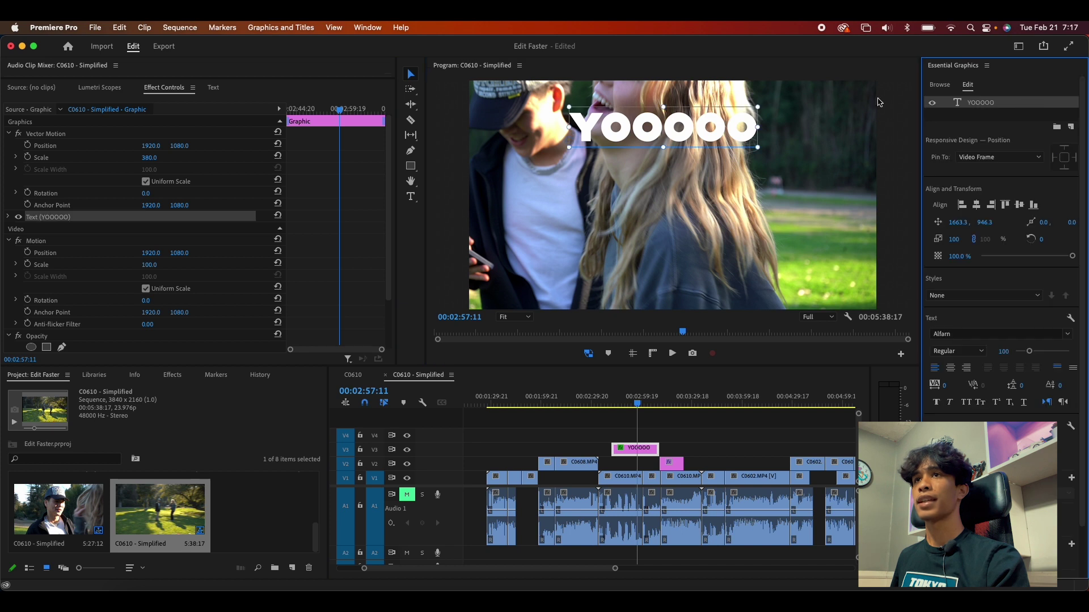
{"action": "left_click_drag", "start_coordinate": [713, 138], "coordinate": [733, 191]}
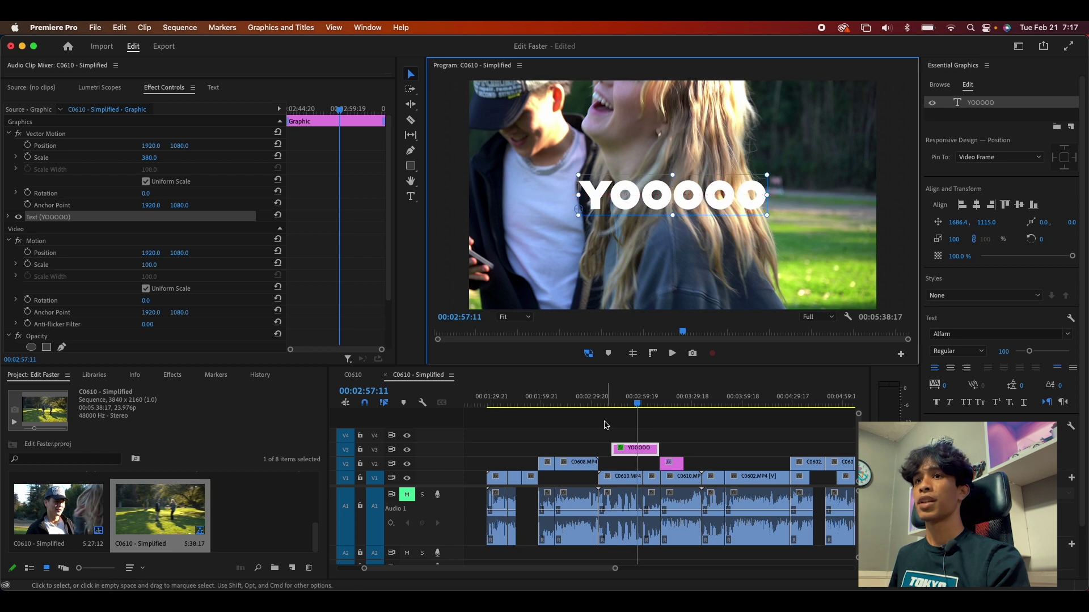
Step: Move the YOOOOO title clips earlier on V3
{"action": "left_click_drag", "start_coordinate": [634, 405], "coordinate": [620, 405]}
{"action": "left_click_drag", "start_coordinate": [628, 450], "coordinate": [579, 450]}
{"action": "left_click", "coordinate": [610, 404]}
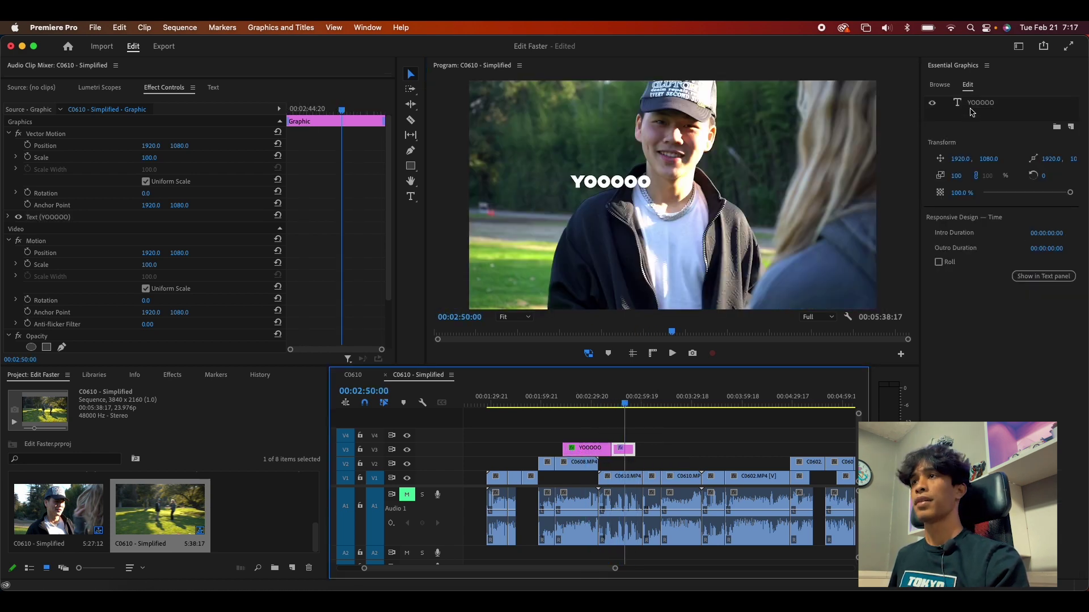
Step: Center the smaller YOOOOO title horizontally and vertically in the video frame, and delete both title clips from V3
{"action": "left_click", "coordinate": [971, 104]}
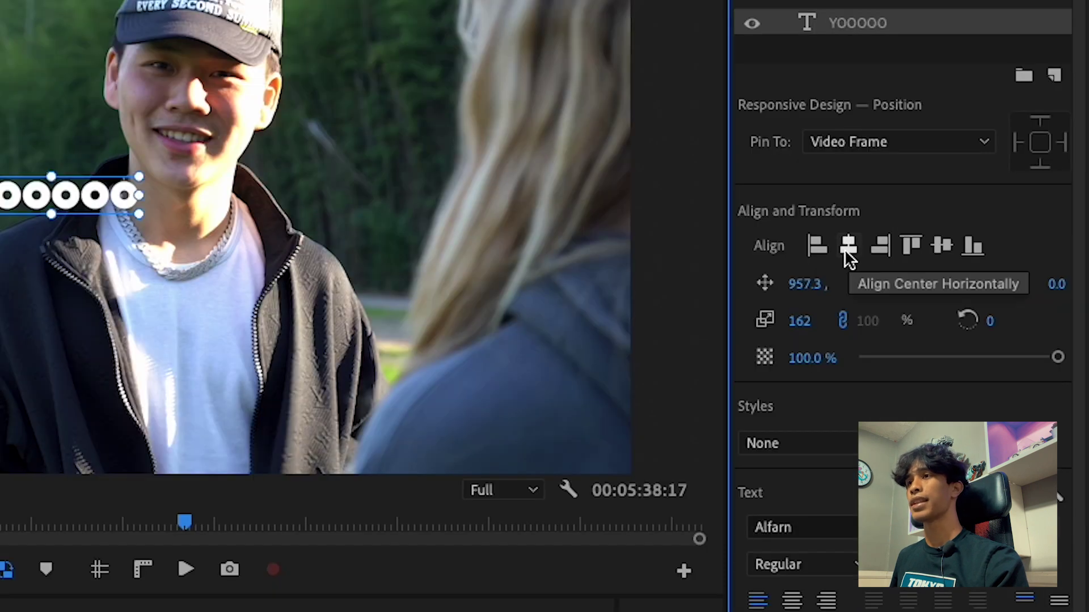
{"action": "left_click", "coordinate": [976, 206]}
{"action": "left_click", "coordinate": [942, 245]}
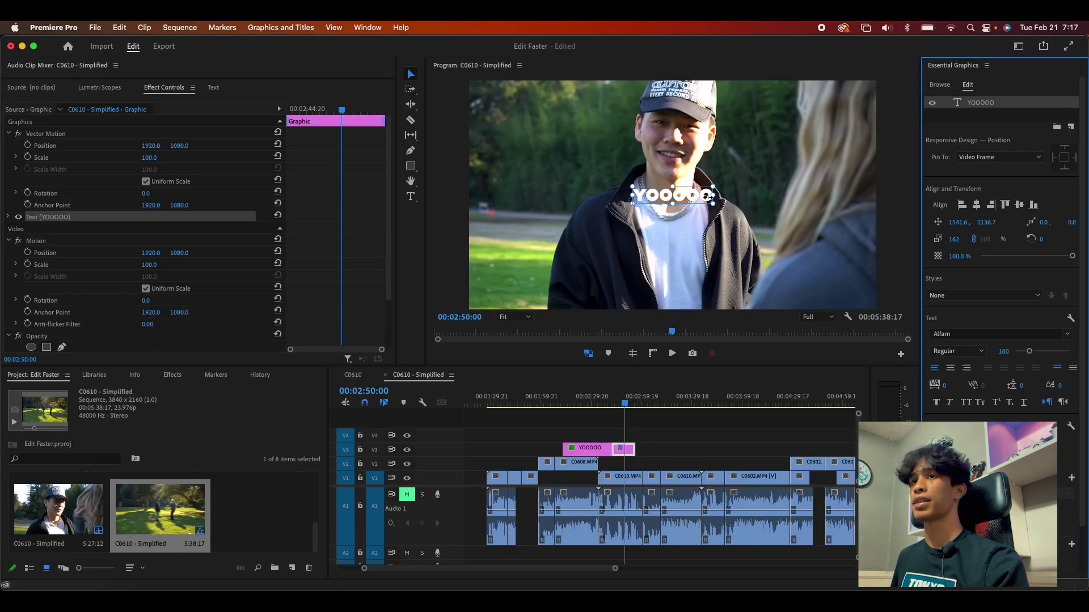
{"action": "mouse_move", "coordinate": [706, 195]}
{"action": "left_mouse_down"}
{"action": "mouse_move", "coordinate": [680, 190]}
{"action": "mouse_move", "coordinate": [690, 203]}
{"action": "left_mouse_up"}
{"action": "left_click", "coordinate": [631, 406]}
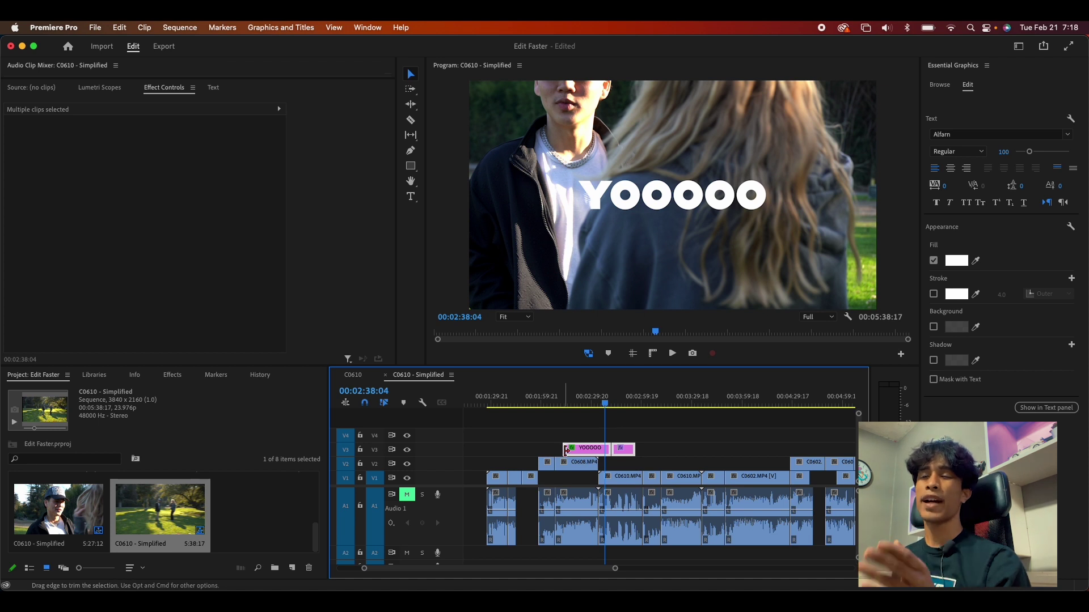
{"action": "key", "text": "Delete"}
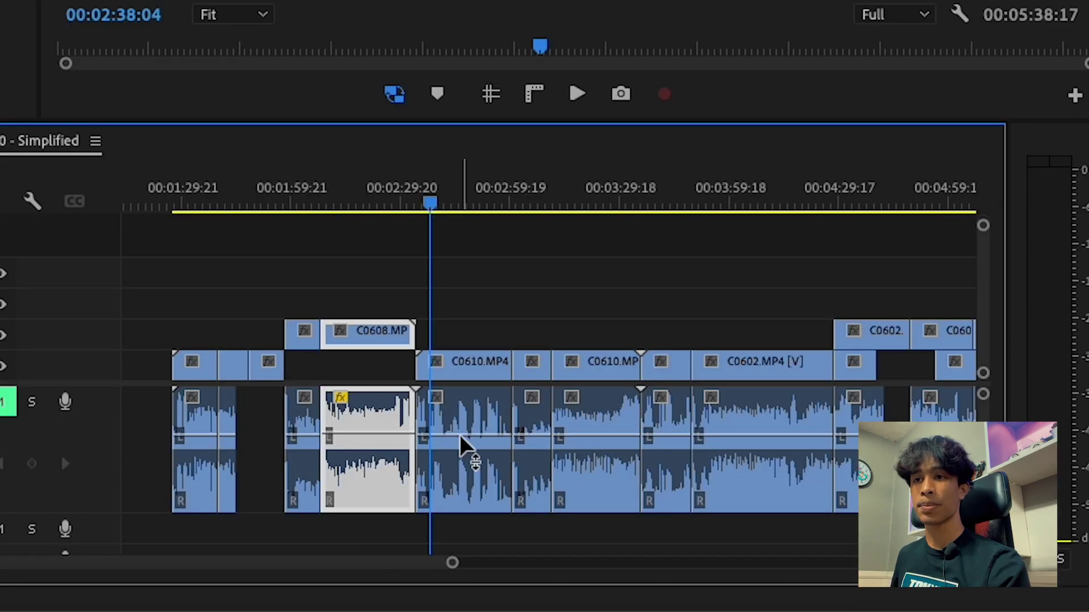
Step: Try adjusting the volume lines of the A1 audio clips one by one, and undo the adjustments
{"action": "left_click_drag", "start_coordinate": [462, 445], "coordinate": [460, 449]}
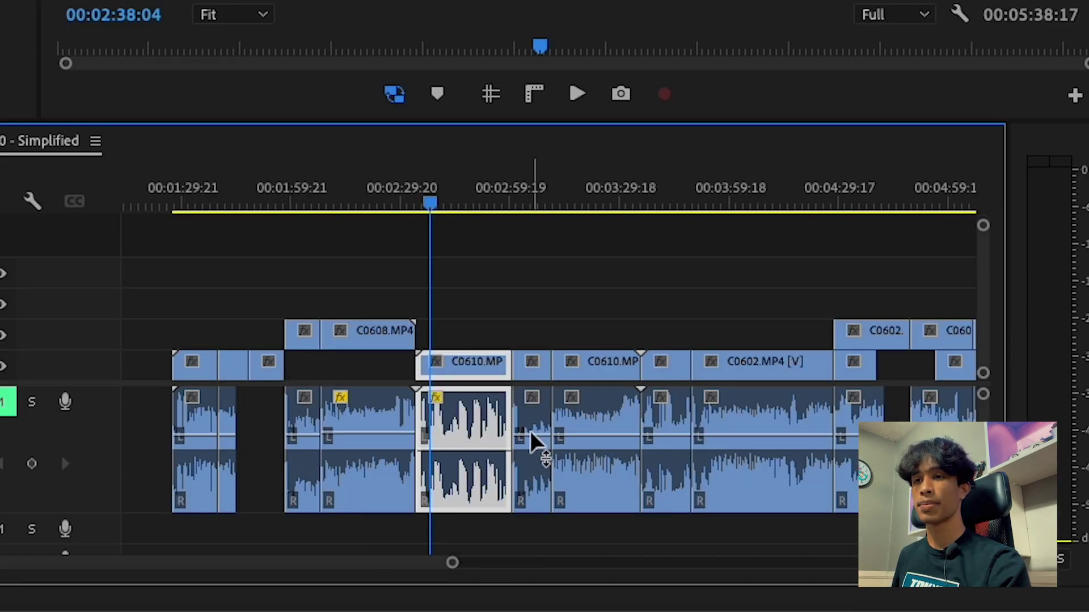
{"action": "left_click", "coordinate": [533, 445]}
{"action": "left_click_drag", "start_coordinate": [540, 435], "coordinate": [577, 445]}
{"action": "left_click_drag", "start_coordinate": [662, 435], "coordinate": [662, 422]}
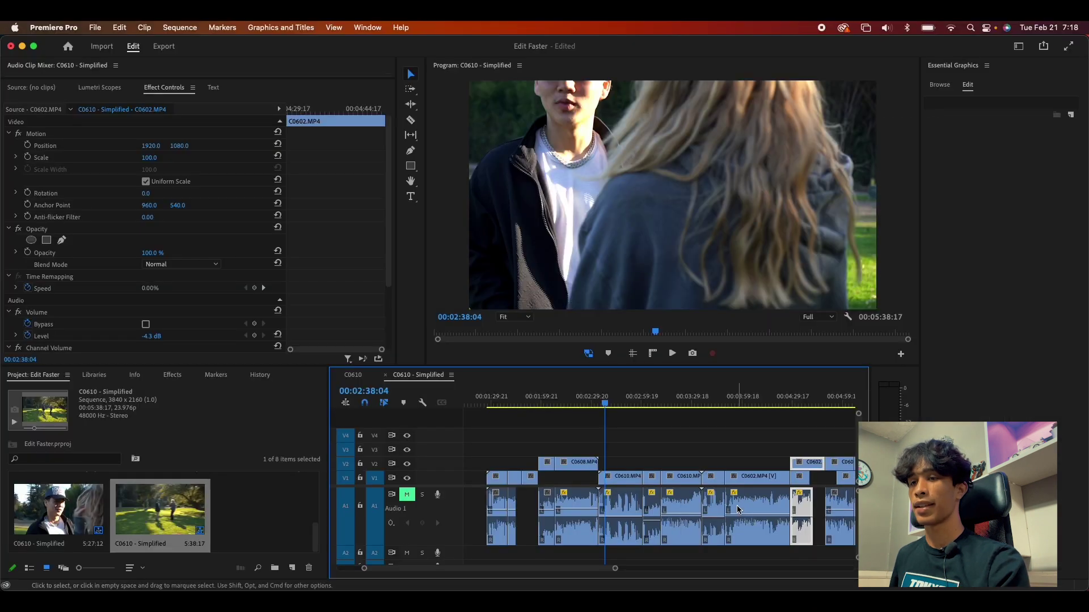
{"action": "key", "text": "super+z"}
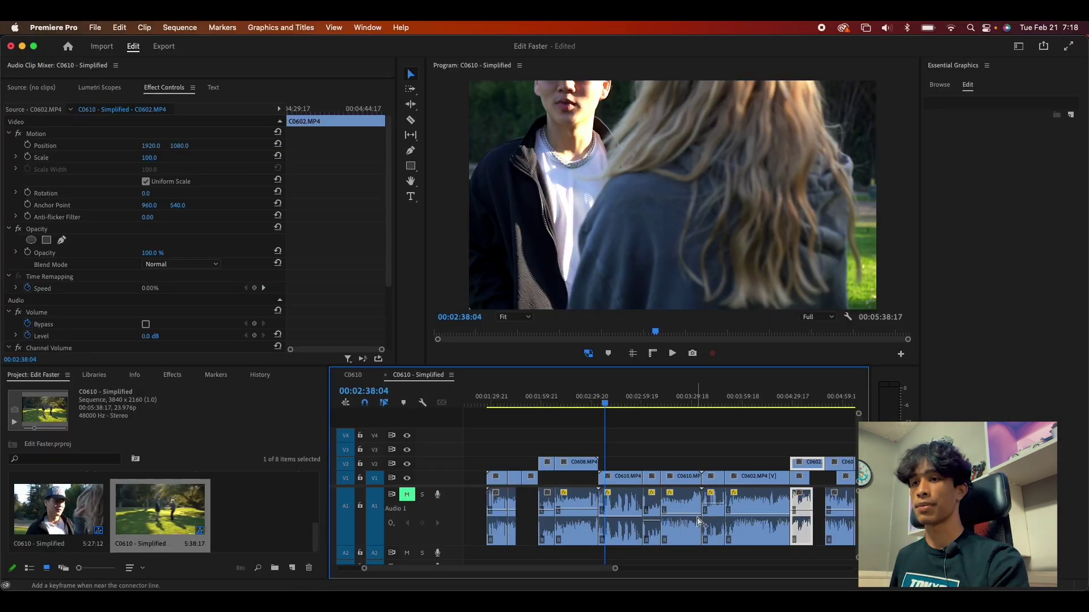
Step: Switch audio track A1 to Volume track keyframes and raise the volume line for the whole track
{"action": "left_click", "coordinate": [391, 524]}
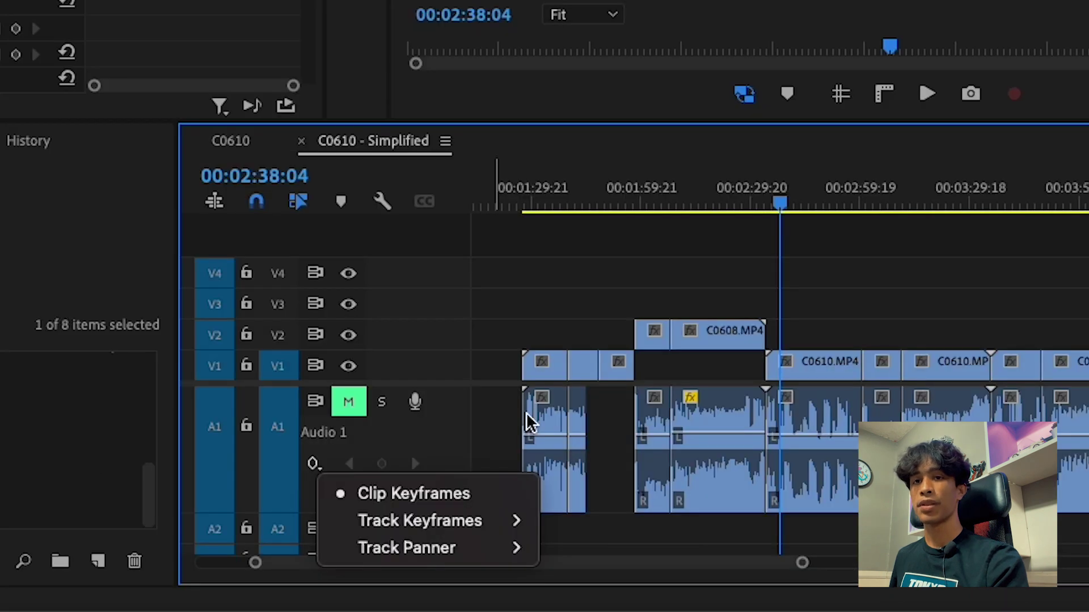
{"action": "left_click", "coordinate": [390, 523]}
{"action": "left_click", "coordinate": [391, 524]}
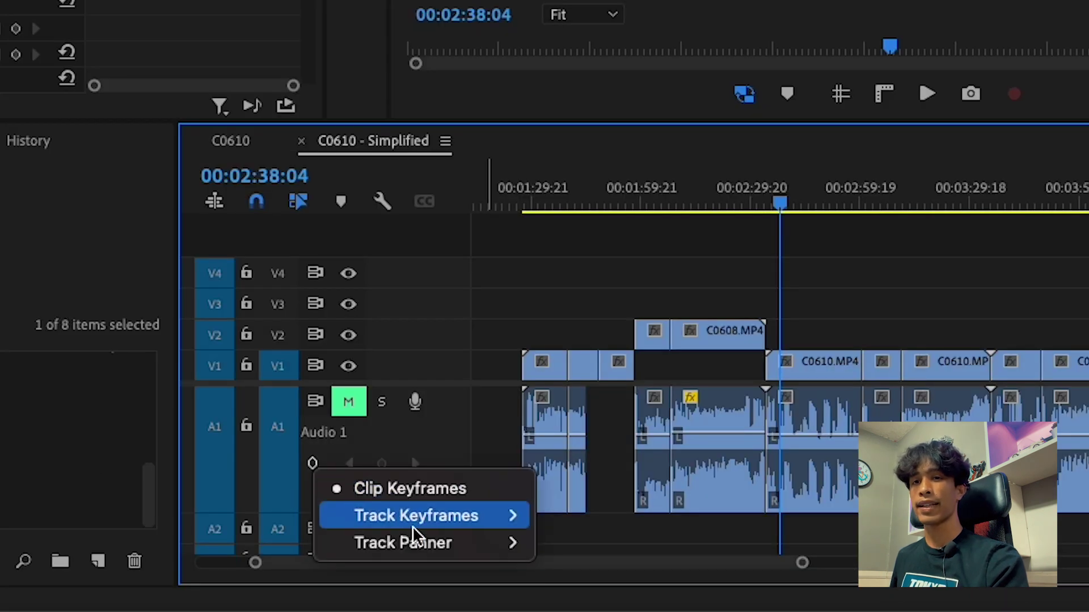
{"action": "mouse_move", "coordinate": [413, 520]}
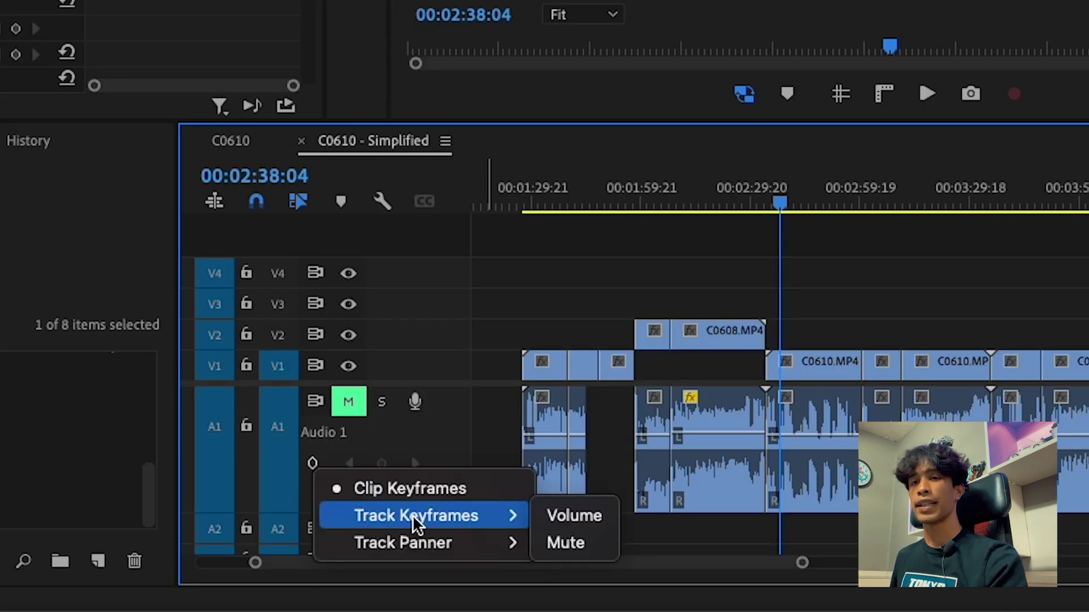
{"action": "left_click", "coordinate": [592, 516]}
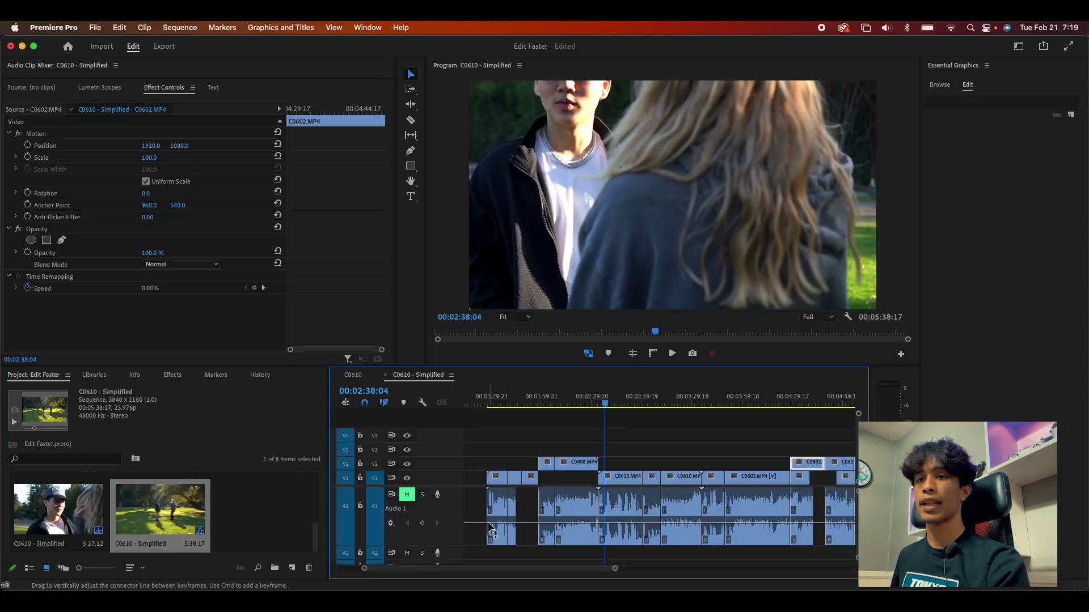
{"action": "left_click_drag", "start_coordinate": [489, 524], "coordinate": [489, 514]}
{"action": "scroll", "coordinate": [627, 538], "scroll_direction": "down", "scroll_amount": 5}
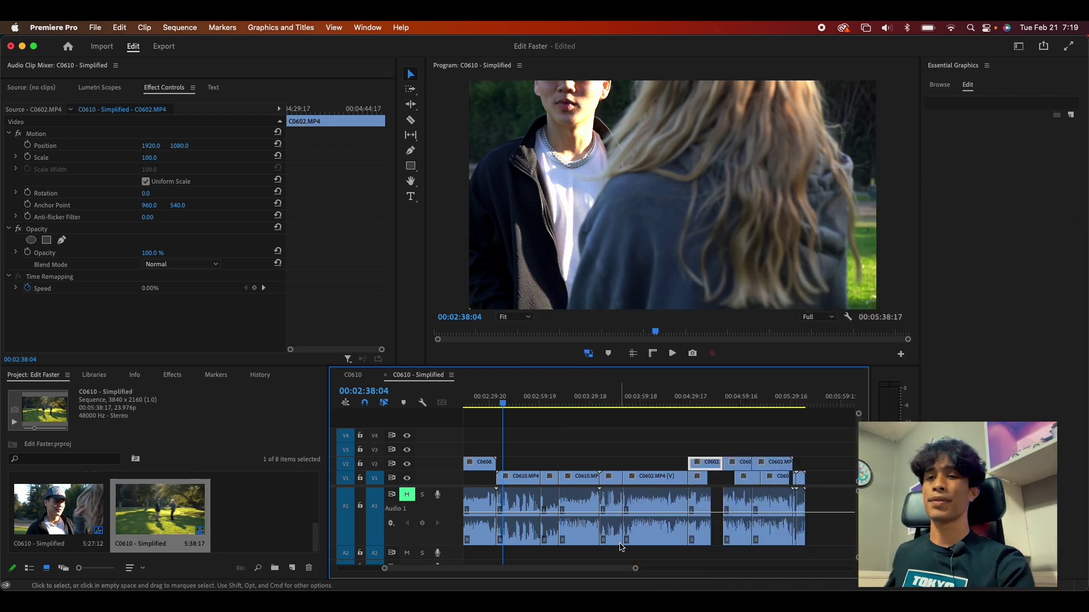
{"action": "scroll", "coordinate": [682, 509], "scroll_direction": "up", "scroll_amount": 5}
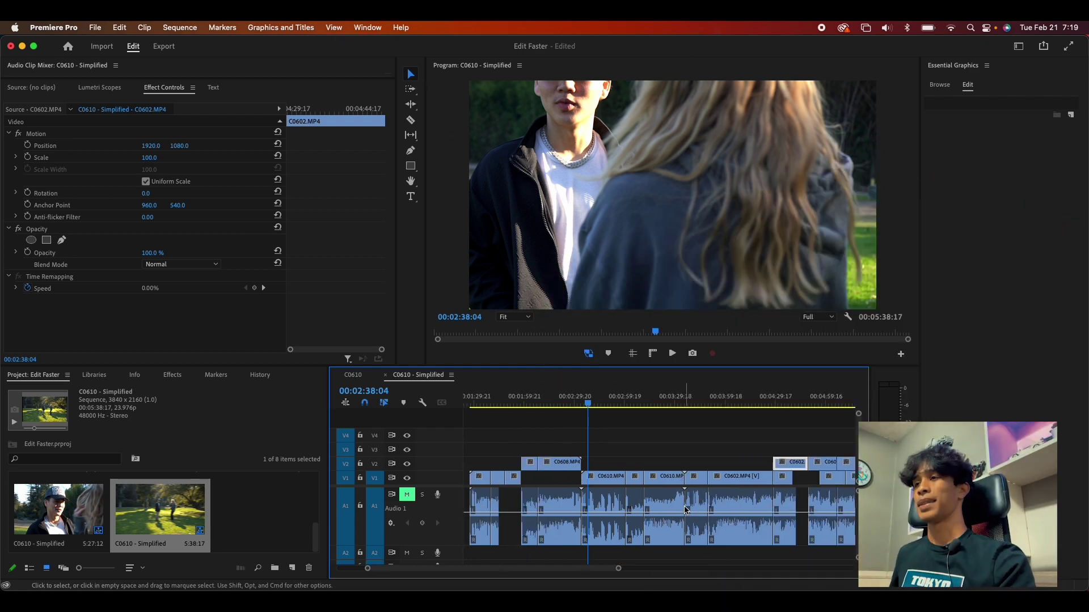
{"action": "scroll", "coordinate": [685, 509], "scroll_direction": "down", "scroll_amount": 6}
{"action": "scroll", "coordinate": [694, 512], "scroll_direction": "up", "scroll_amount": 5}
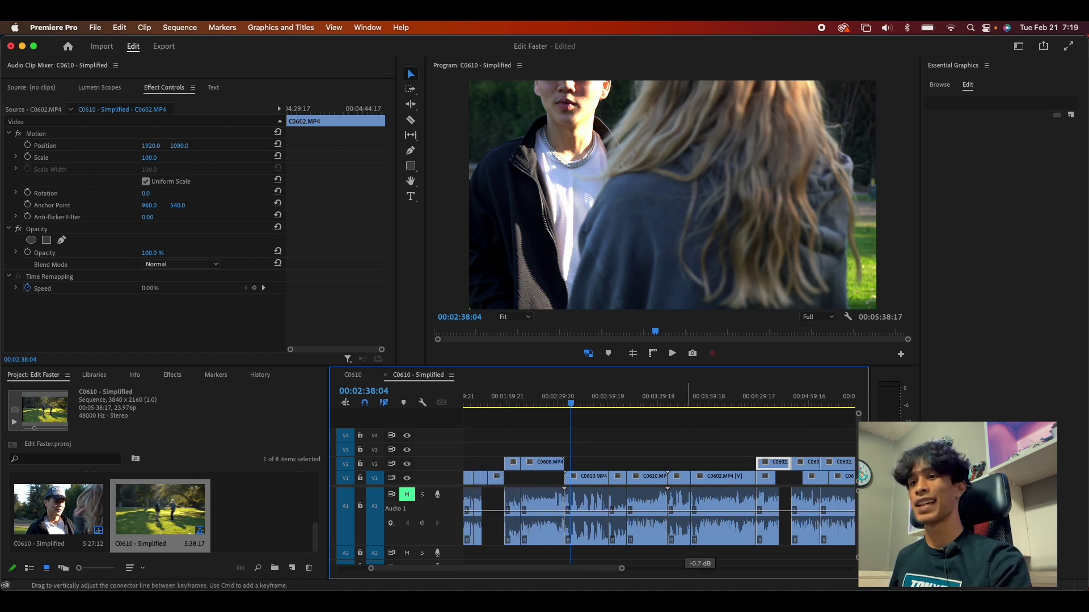
{"action": "scroll", "coordinate": [688, 518], "scroll_direction": "down", "scroll_amount": 5}
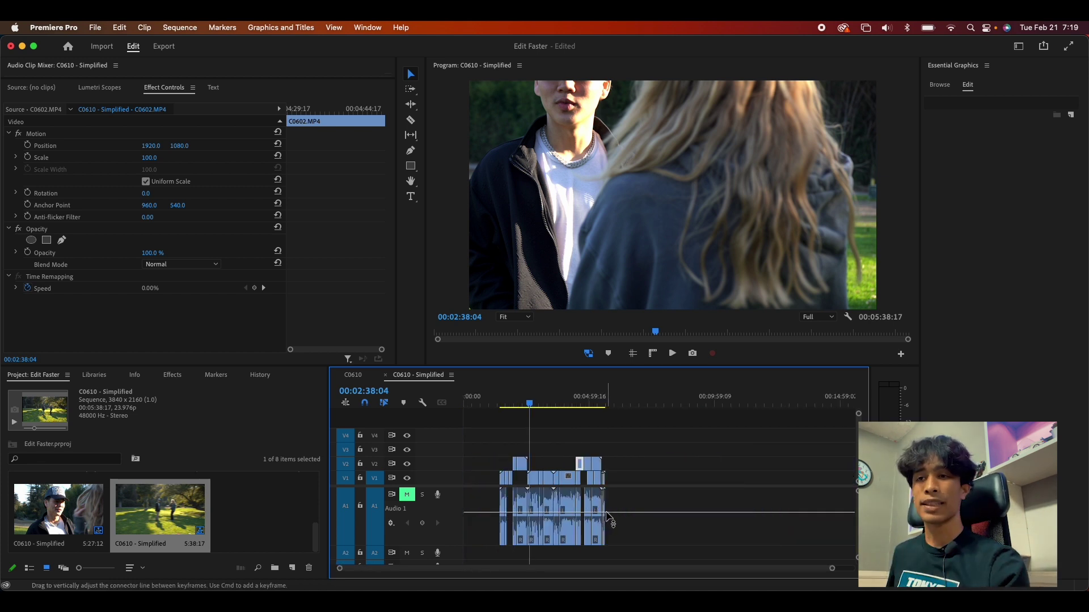